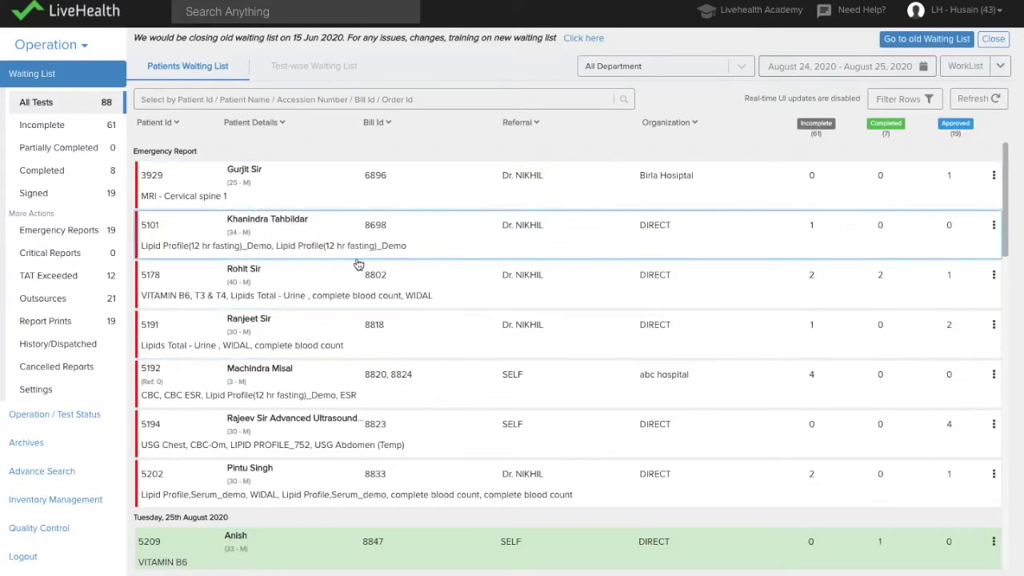
Step: Browse the patients waiting list, then switch to the test-wise waiting list
{"action": "scroll", "coordinate": [358, 256], "scroll_direction": "down", "scroll_amount": 1}
{"action": "scroll", "coordinate": [356, 257], "scroll_direction": "down", "scroll_amount": 5}
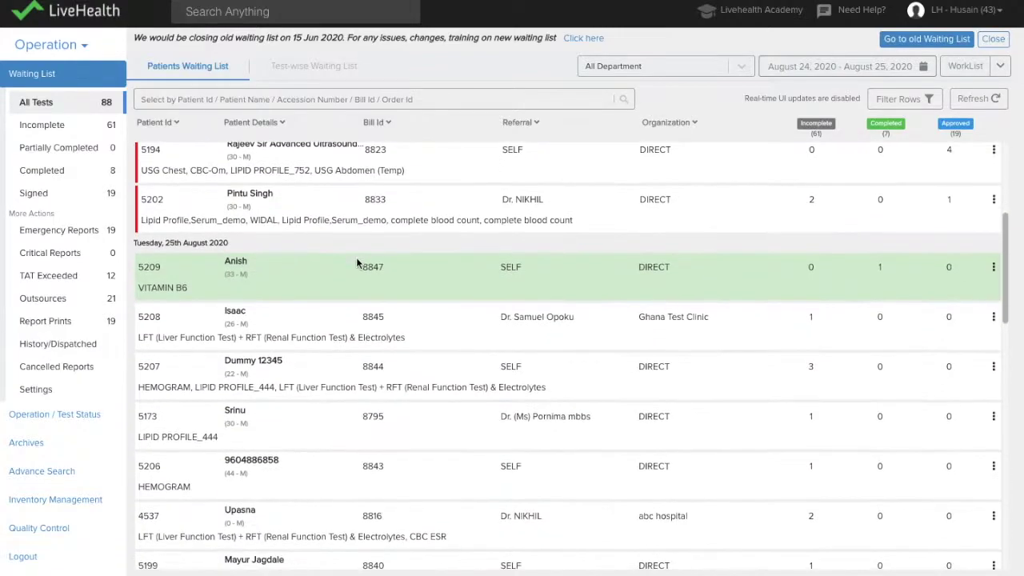
{"action": "scroll", "coordinate": [359, 265], "scroll_direction": "down", "scroll_amount": 3}
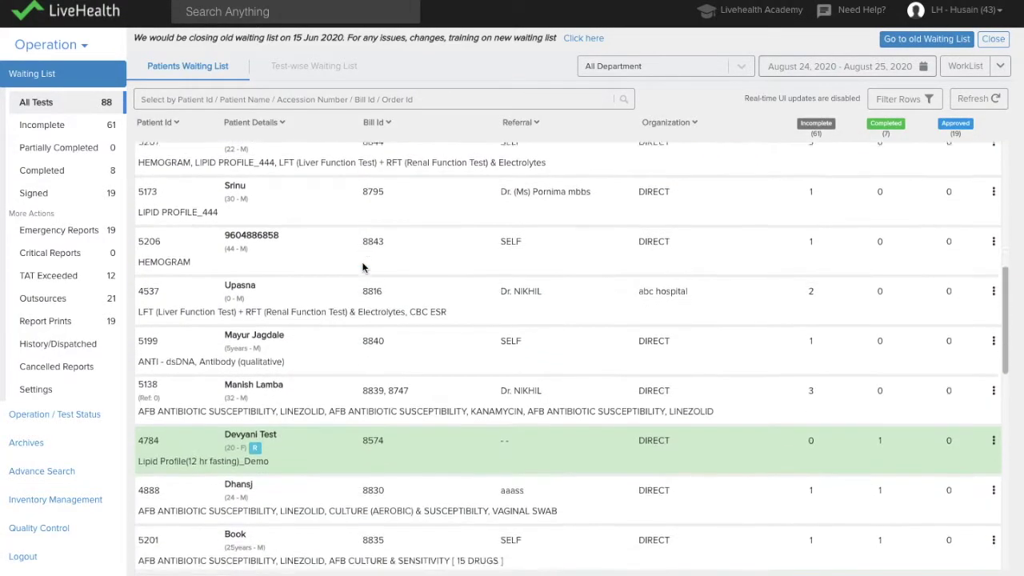
{"action": "scroll", "coordinate": [361, 266], "scroll_direction": "down", "scroll_amount": 2}
{"action": "scroll", "coordinate": [336, 200], "scroll_direction": "up", "scroll_amount": 10}
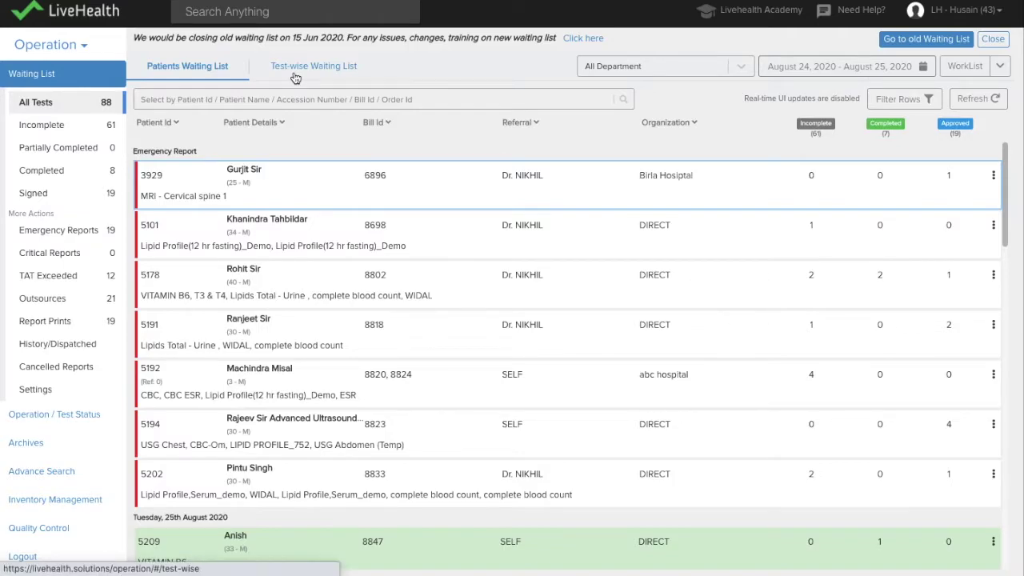
{"action": "left_click", "coordinate": [293, 72]}
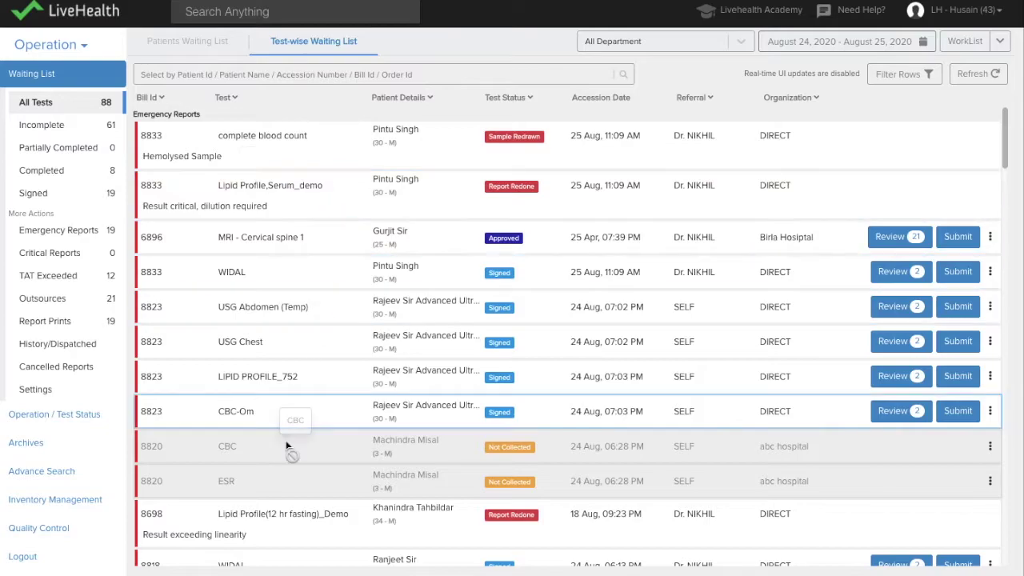
Step: Check the second emergency patient's pending reports, then return to the test-wise list
{"action": "left_click", "coordinate": [178, 43]}
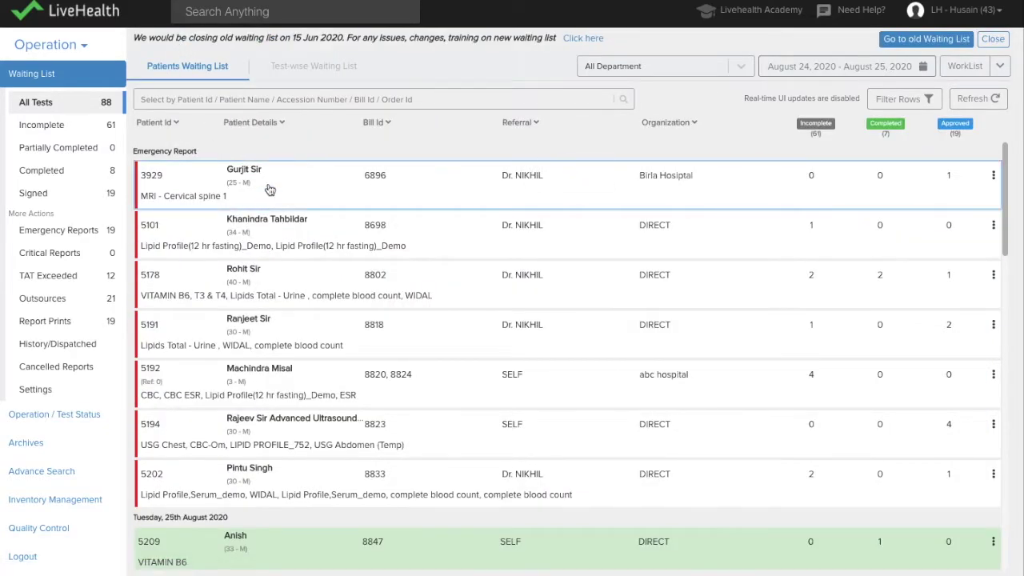
{"action": "left_click", "coordinate": [261, 252]}
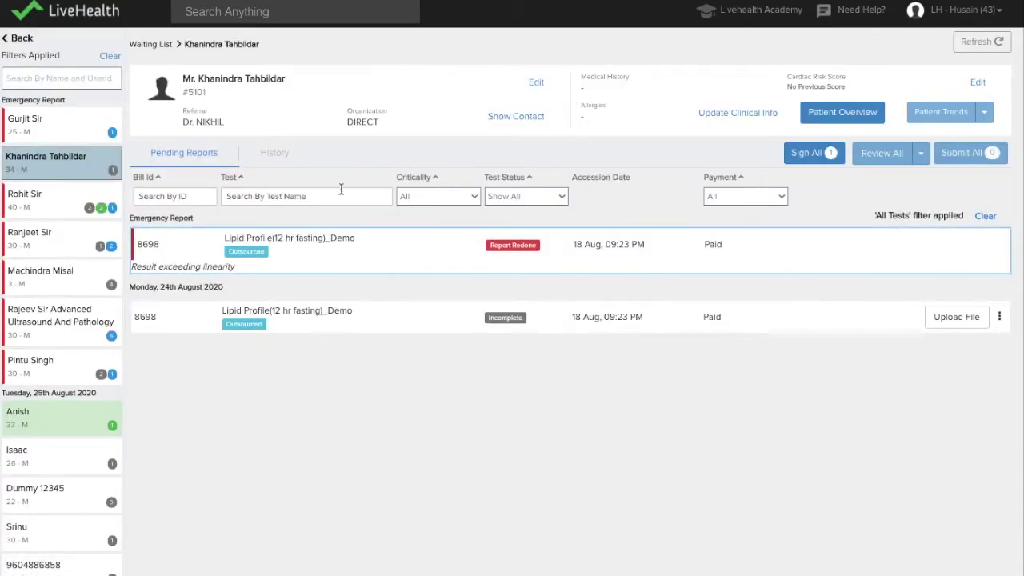
{"action": "left_click", "coordinate": [26, 39]}
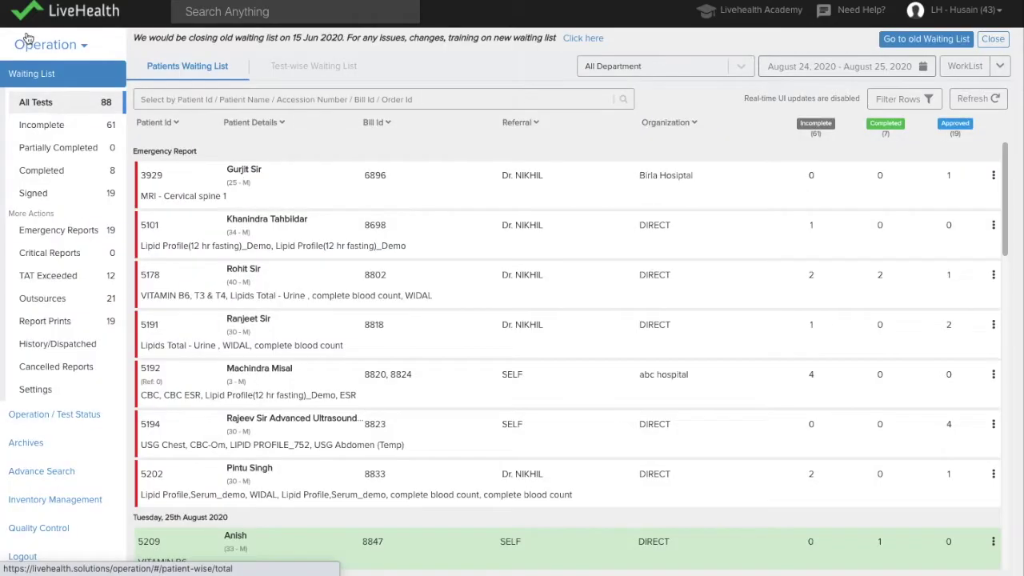
{"action": "left_click", "coordinate": [291, 70]}
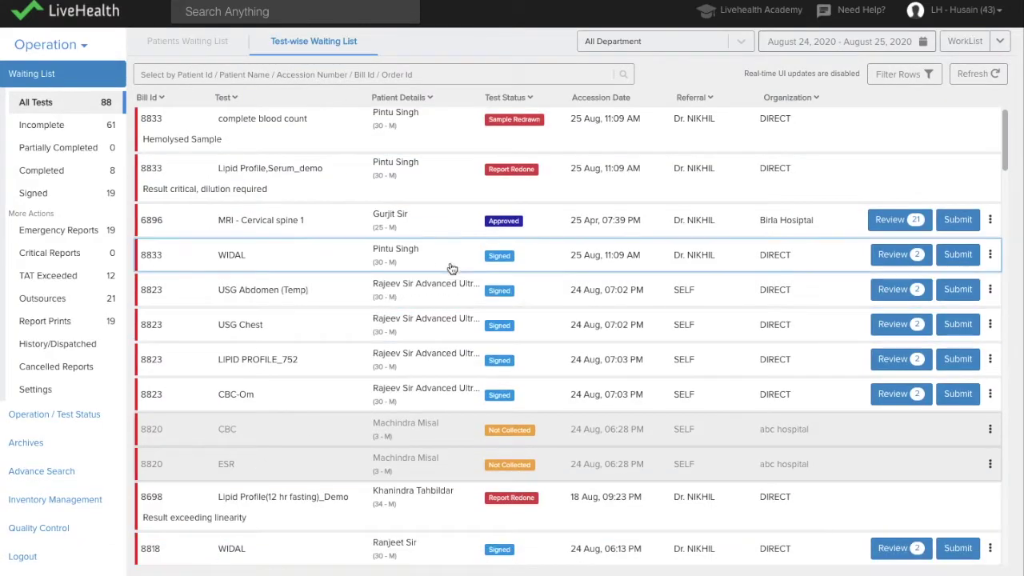
{"action": "scroll", "coordinate": [449, 267], "scroll_direction": "down", "scroll_amount": 3}
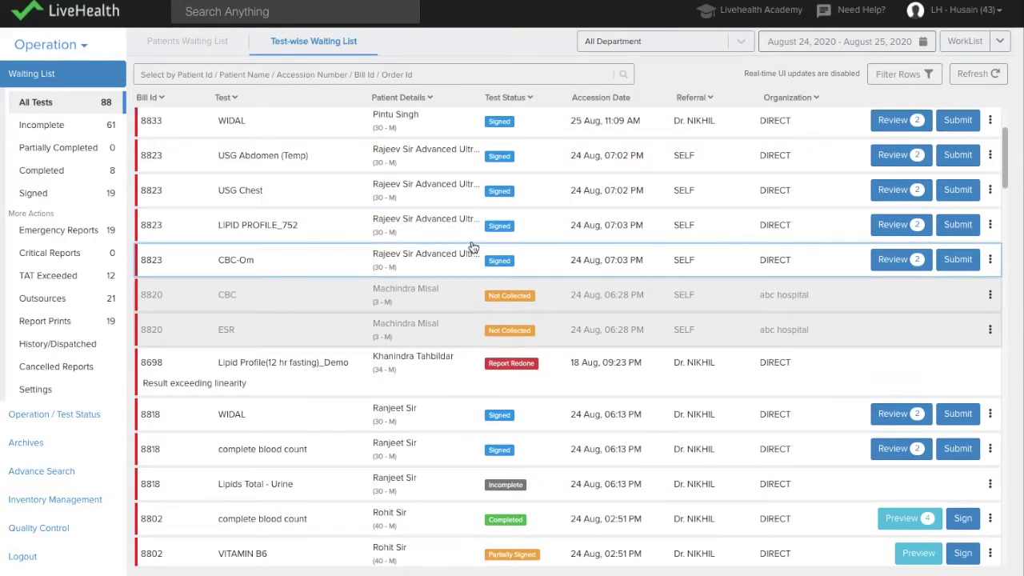
{"action": "scroll", "coordinate": [992, 320], "scroll_direction": "up", "scroll_amount": 3}
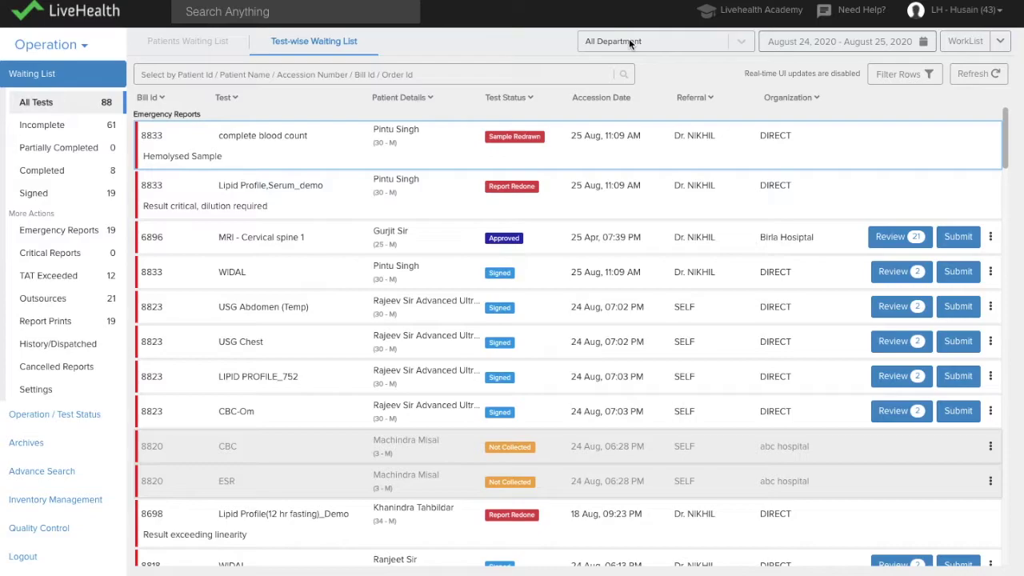
Step: Try the BIOCHEMISTRY filter, restore All Department and the August 24–25 range, and enable column filters
{"action": "left_click", "coordinate": [629, 42]}
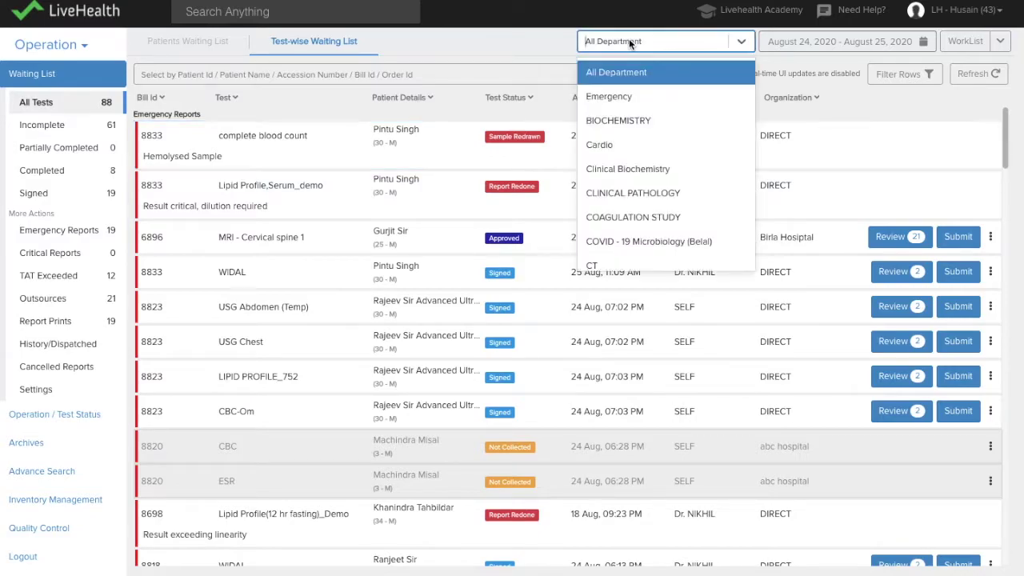
{"action": "left_click", "coordinate": [625, 123]}
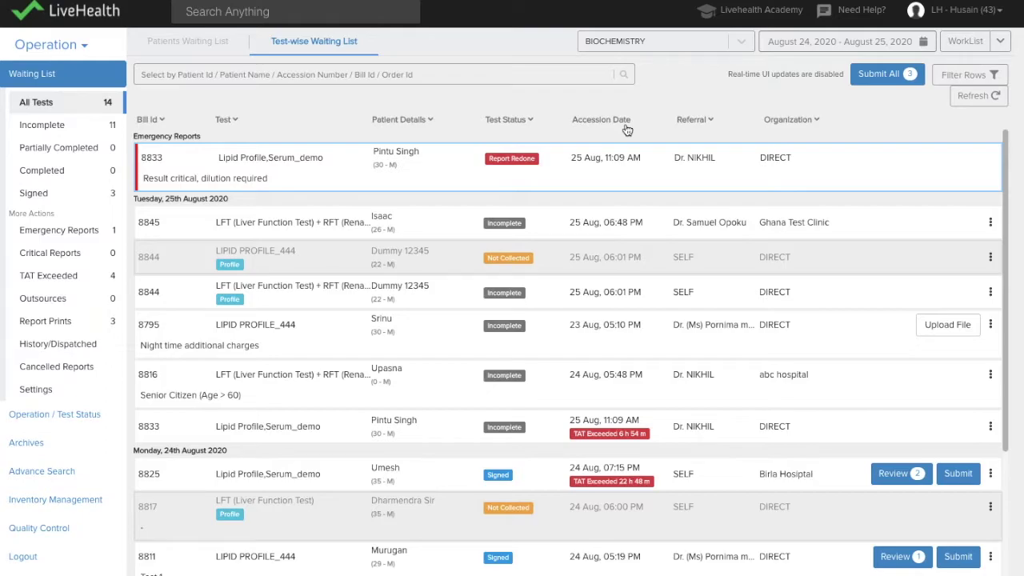
{"action": "left_click", "coordinate": [719, 41]}
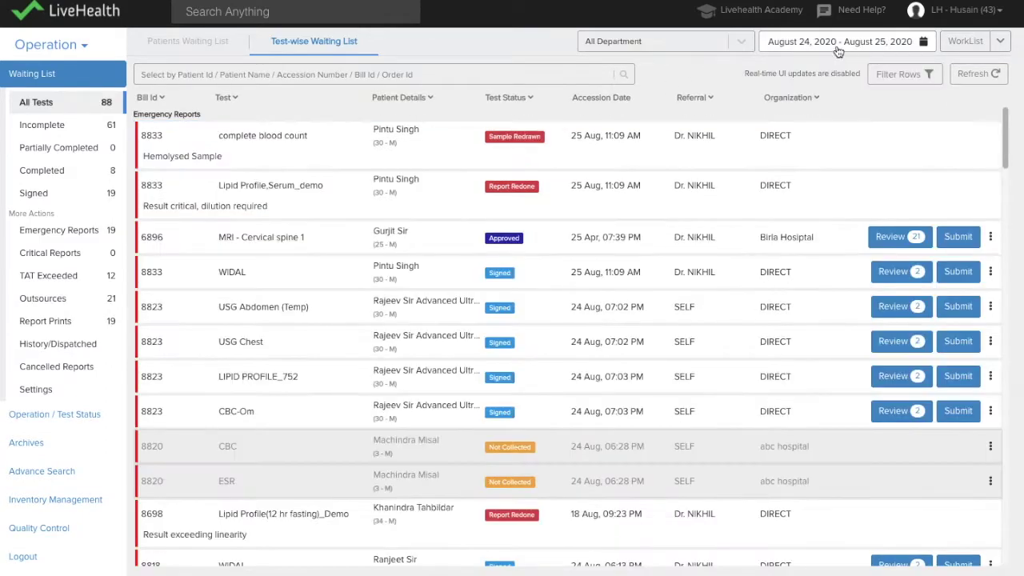
{"action": "left_click", "coordinate": [838, 48]}
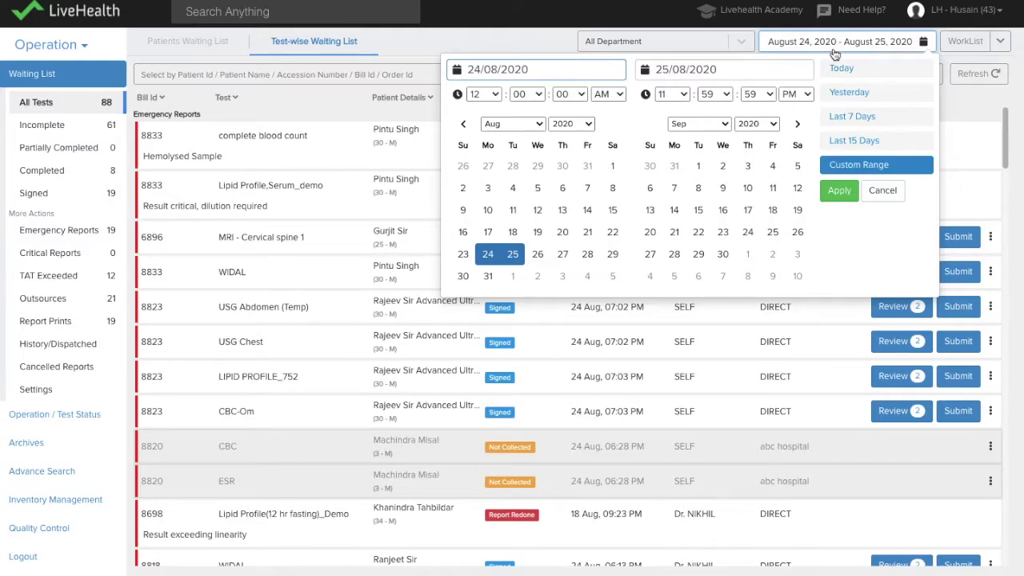
{"action": "left_click", "coordinate": [809, 45]}
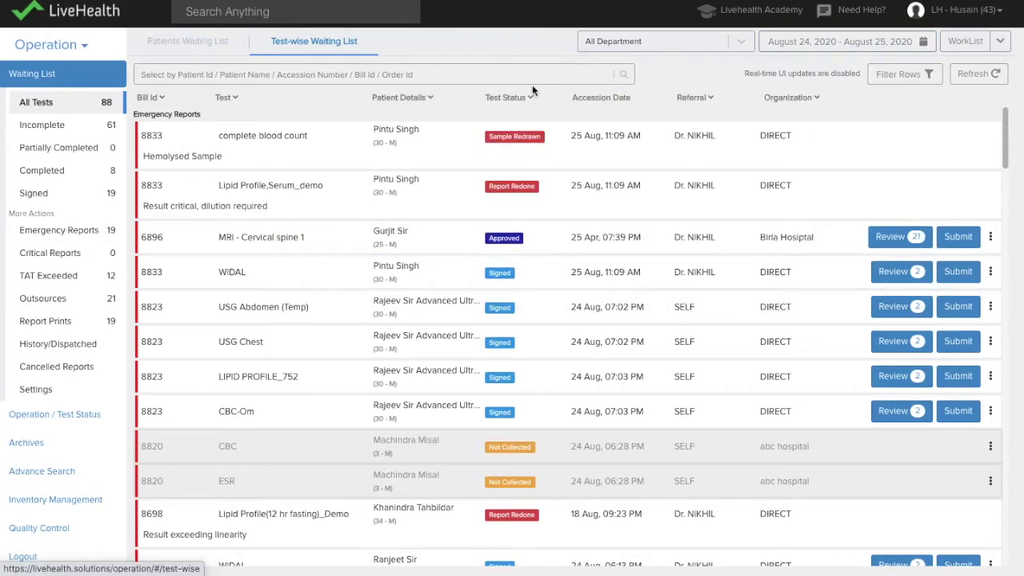
{"action": "left_click", "coordinate": [908, 74]}
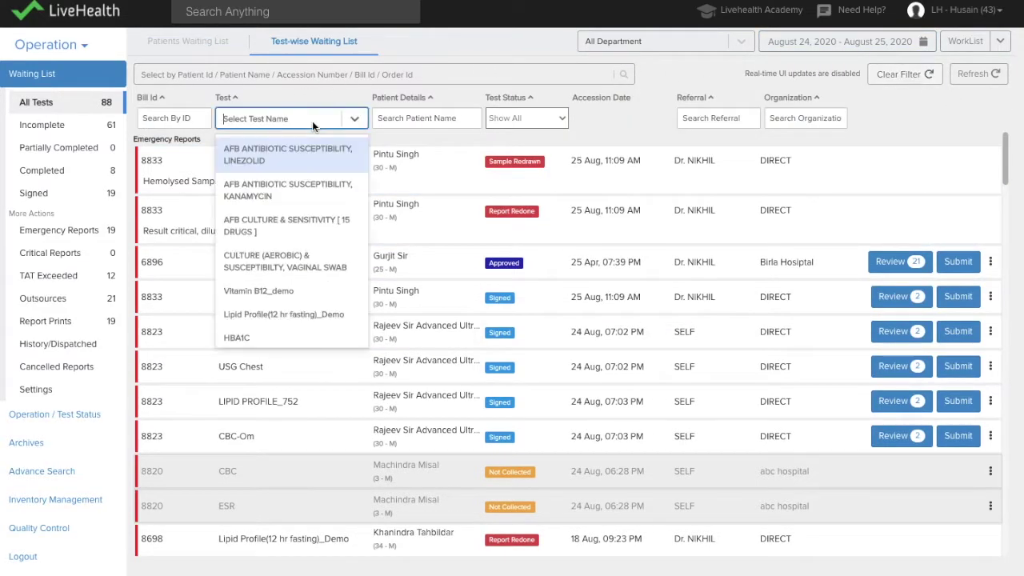
Step: Filter tests to Completed status and AFB ANTIBIOTIC SUSCEPTIBILITY, LINEZOLID, then go to Patients Waiting List
{"action": "left_click", "coordinate": [312, 121]}
{"action": "left_click", "coordinate": [506, 126]}
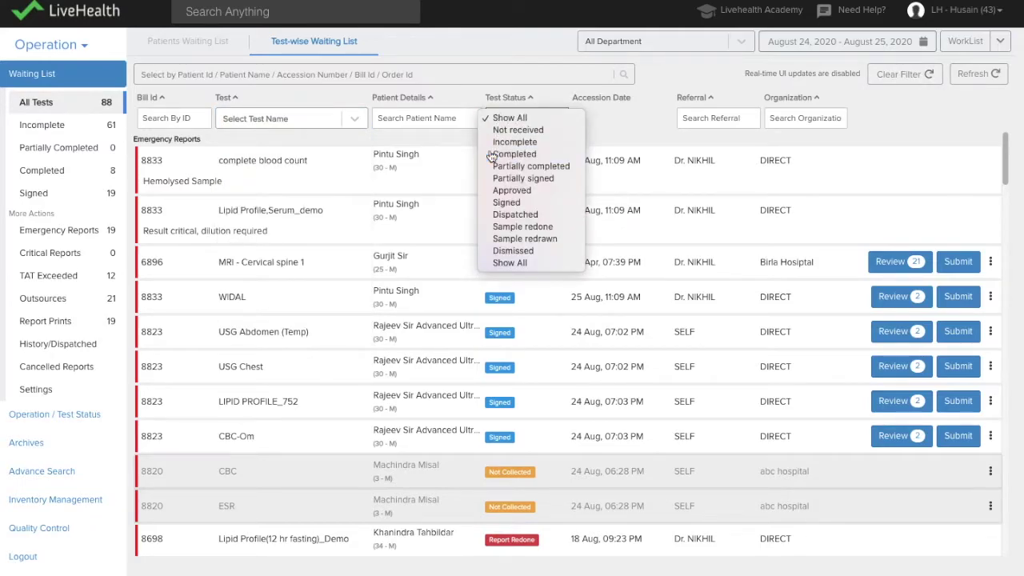
{"action": "left_click", "coordinate": [491, 156]}
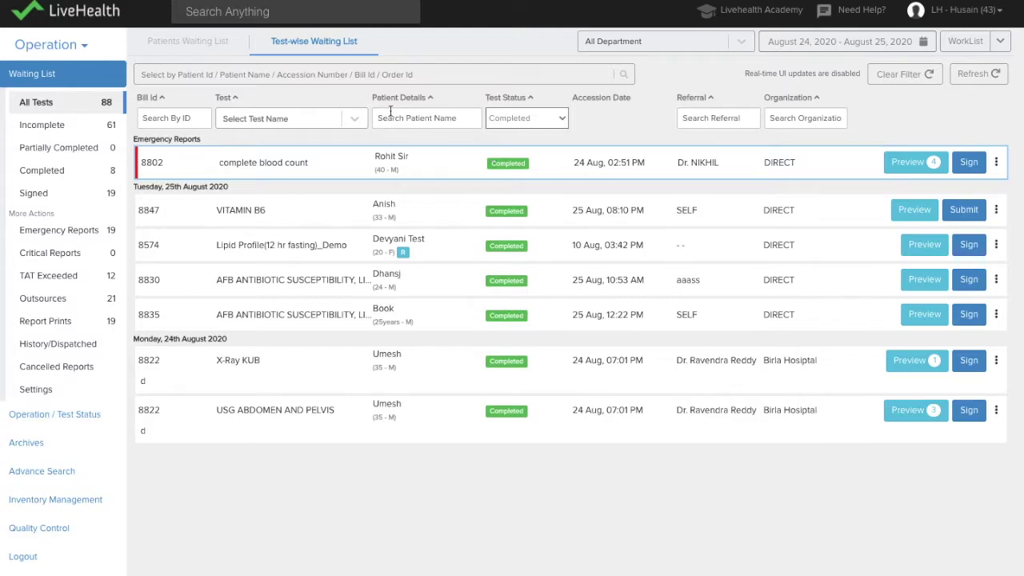
{"action": "left_click", "coordinate": [309, 118]}
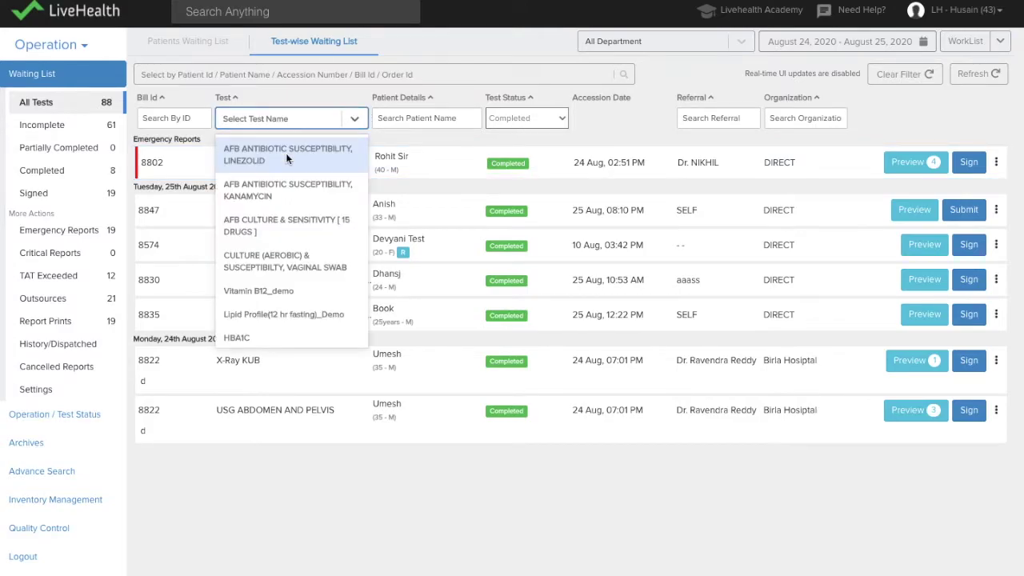
{"action": "left_click", "coordinate": [286, 153]}
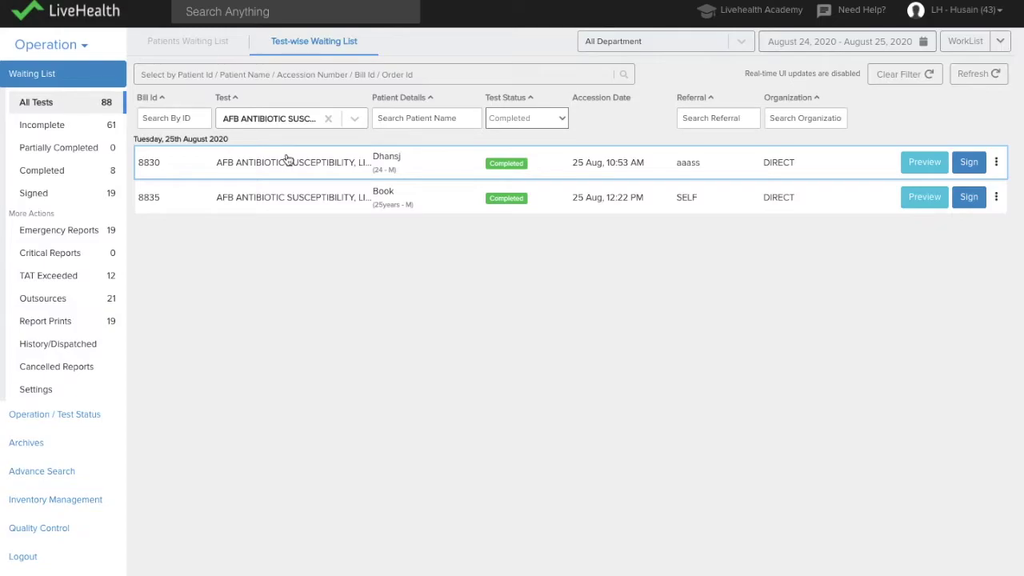
{"action": "left_click", "coordinate": [212, 43]}
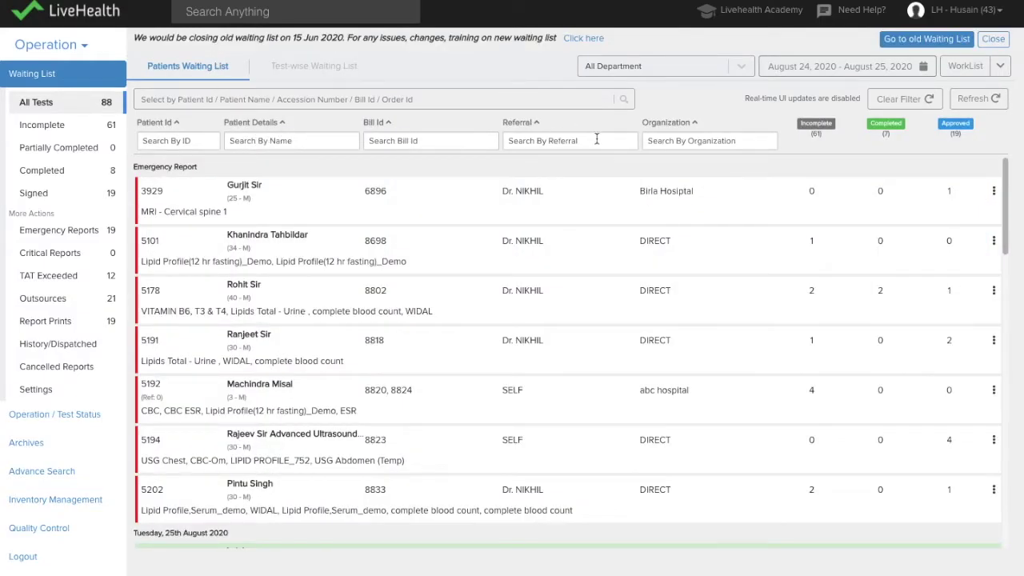
Step: Search patients by referring doctor 'nik' and open the patient with the pending HEMOGRAM
{"action": "left_click", "coordinate": [598, 139]}
{"action": "type", "text": "nik"}
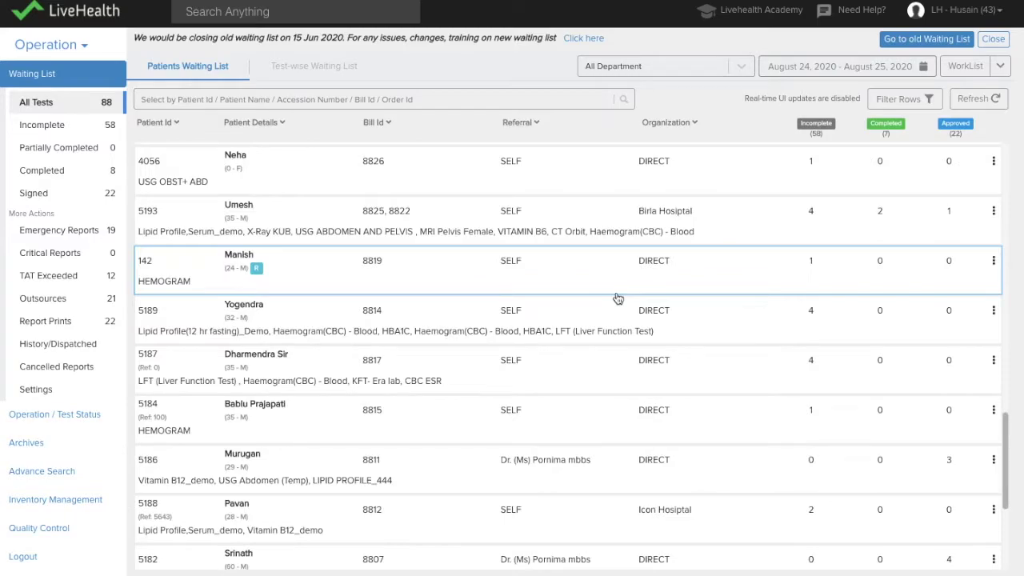
{"action": "left_click", "coordinate": [622, 286]}
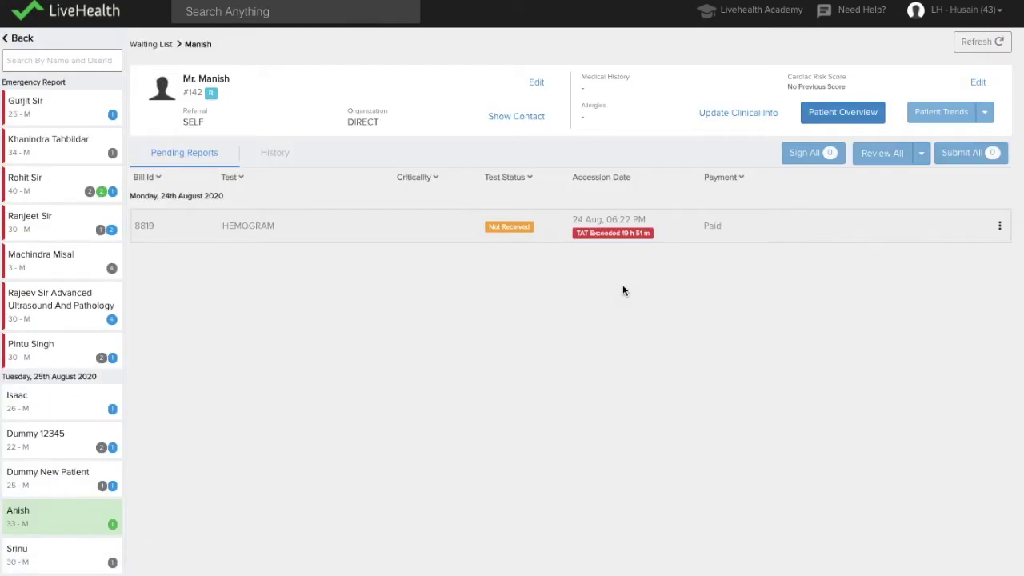
Step: In Patient Overview, view the Jun 20, Dec 2 and Oct 23 blood count reports
{"action": "left_click", "coordinate": [864, 112]}
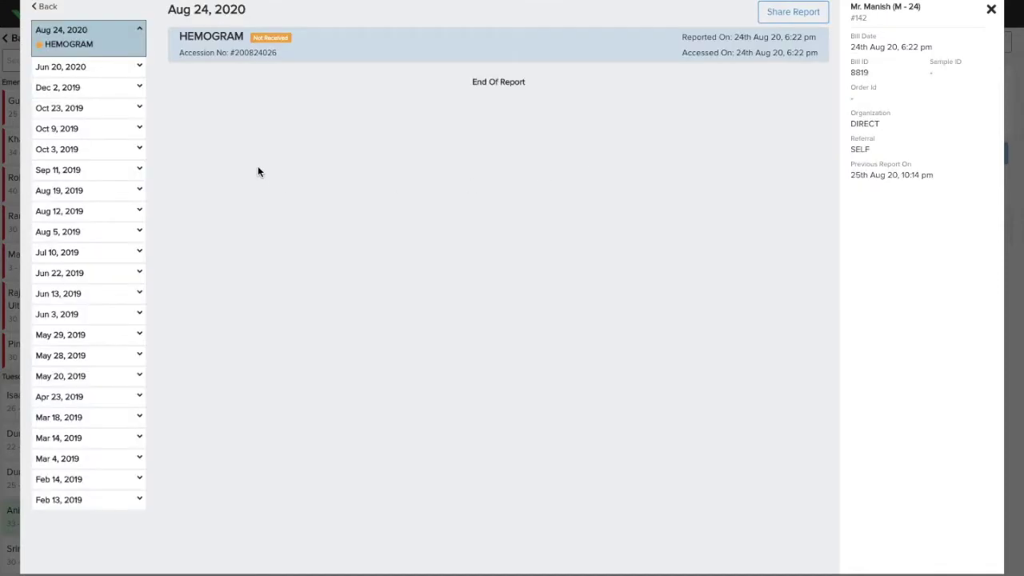
{"action": "left_click", "coordinate": [83, 72]}
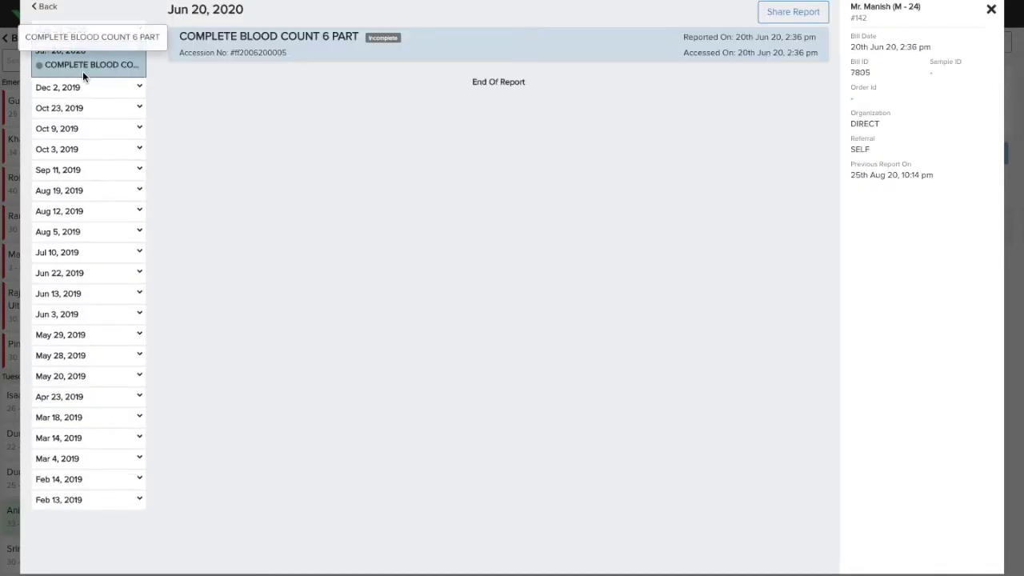
{"action": "left_click", "coordinate": [85, 92]}
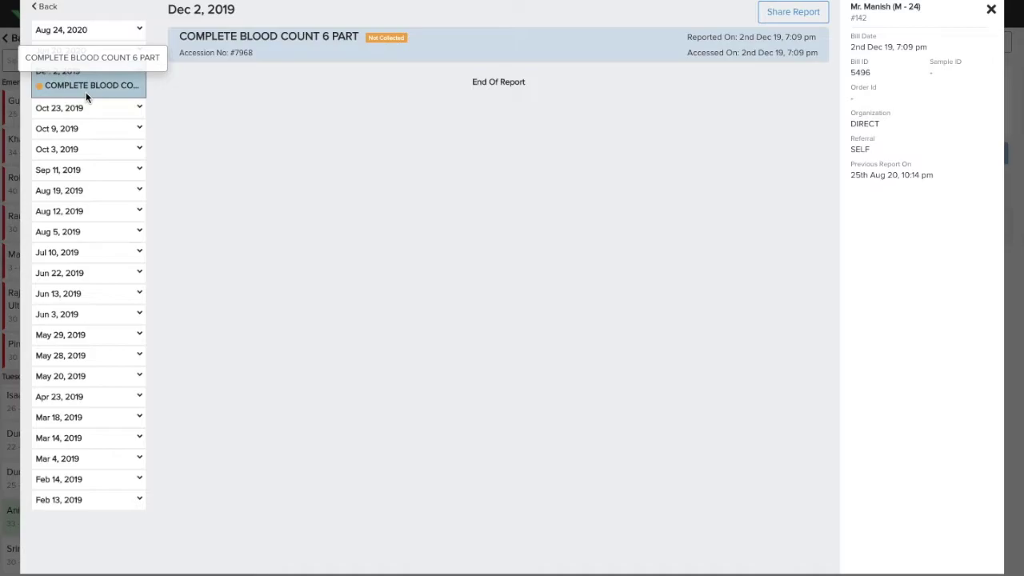
{"action": "left_click", "coordinate": [80, 108]}
Step: Open Share Report and compare the To Doctor, To Patient and To Other recipient options
{"action": "left_click", "coordinate": [776, 16]}
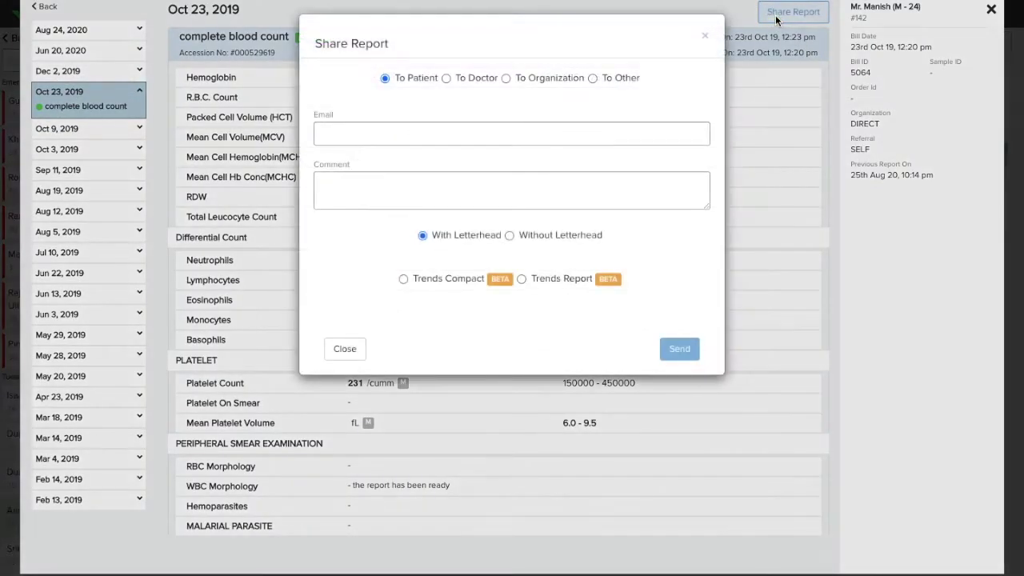
{"action": "left_click", "coordinate": [461, 83]}
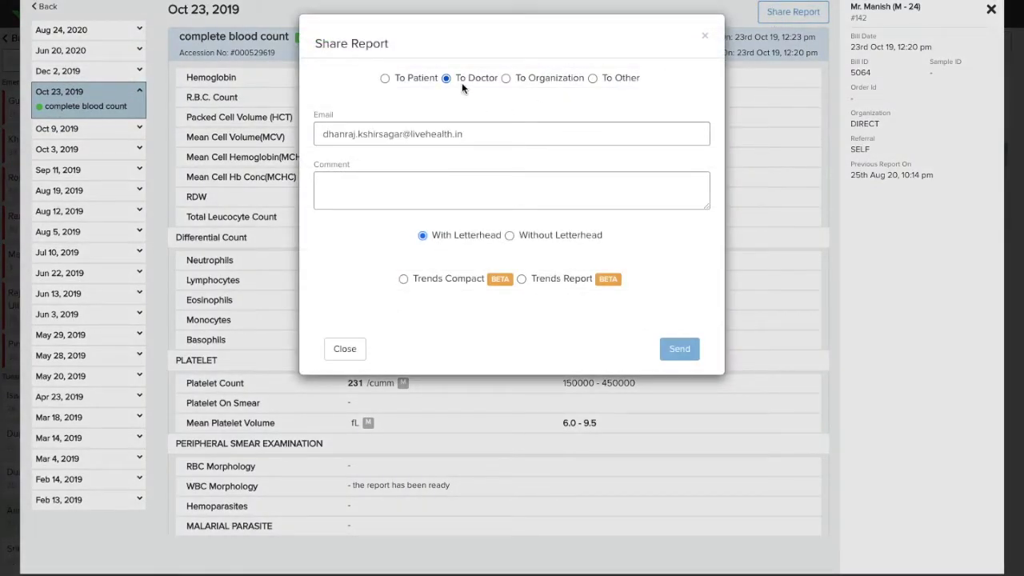
{"action": "left_click", "coordinate": [385, 79]}
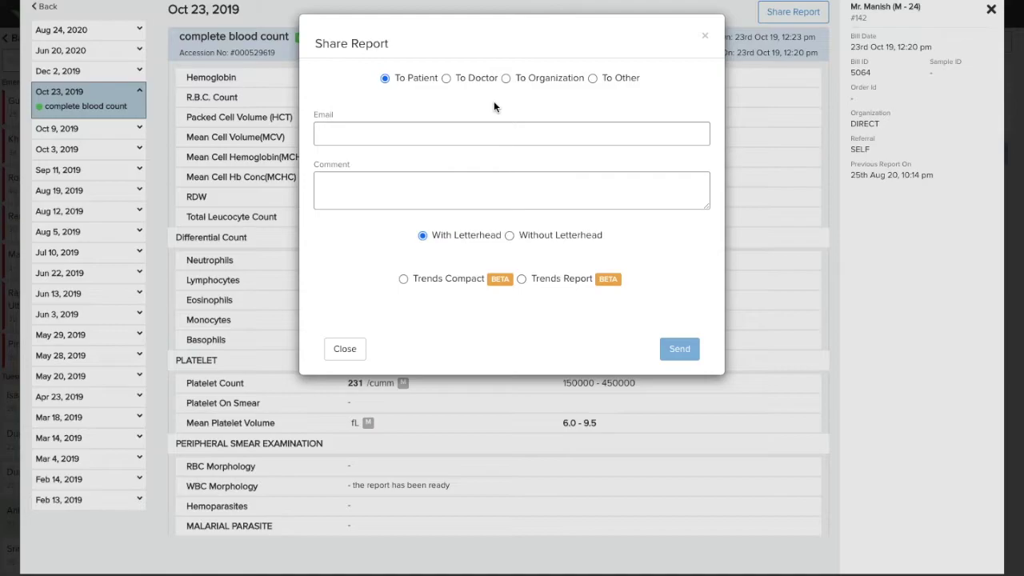
{"action": "left_click", "coordinate": [614, 80]}
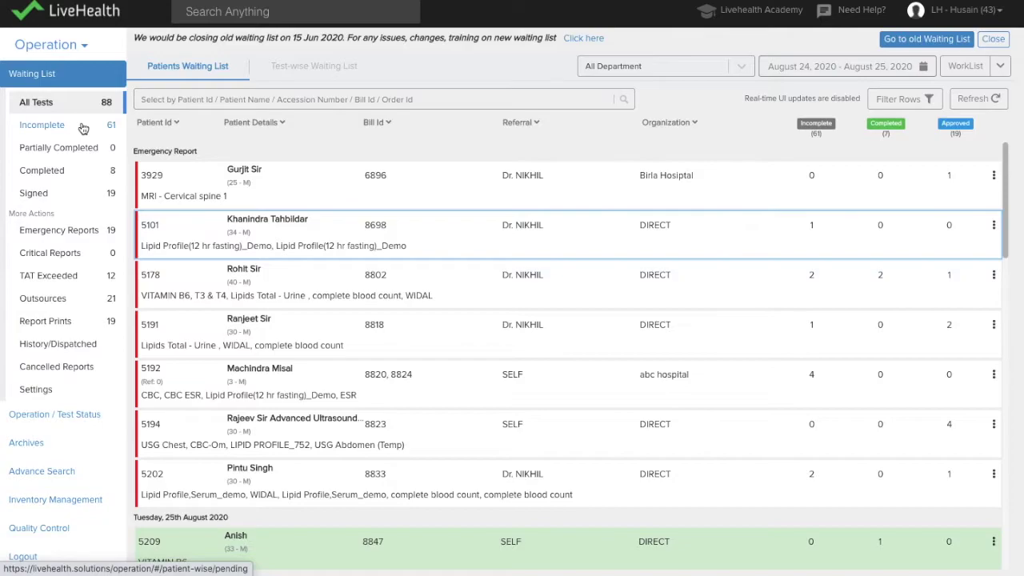
Step: Toggle the Incomplete, Completed and Signed filters, then list BIOCHEMISTRY department tests test-wise
{"action": "left_click", "coordinate": [83, 128]}
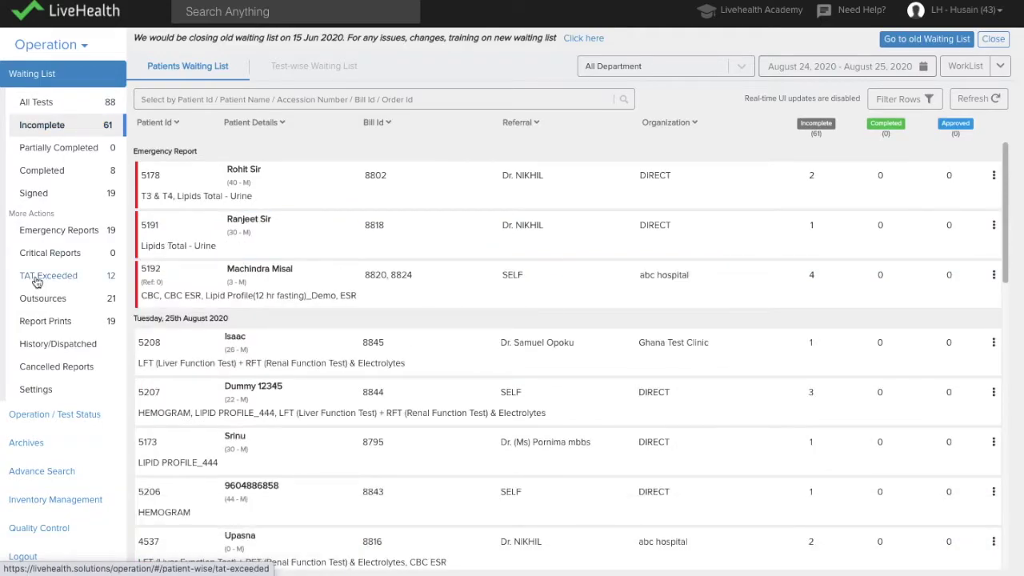
{"action": "left_click", "coordinate": [90, 176]}
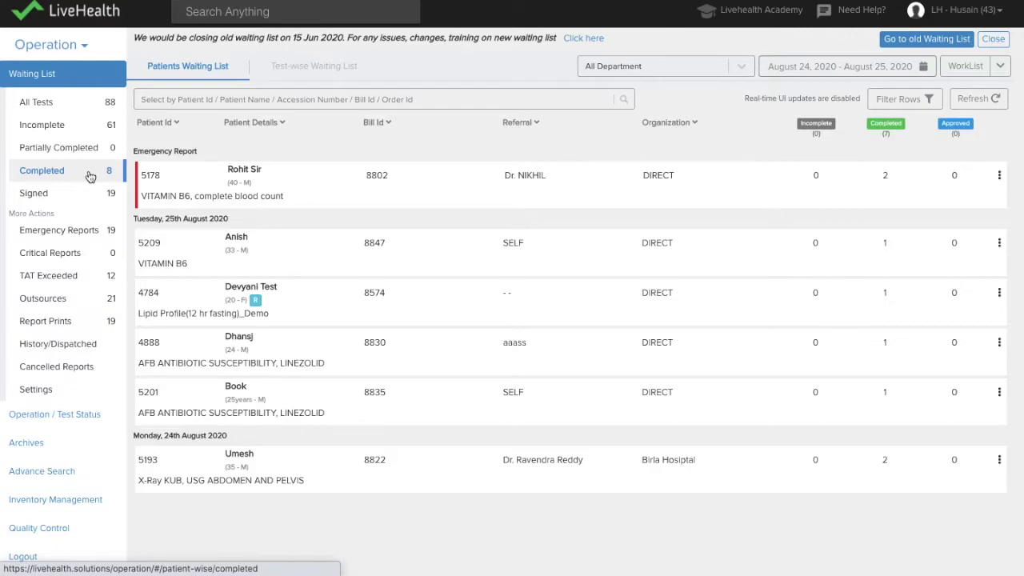
{"action": "left_click", "coordinate": [96, 192]}
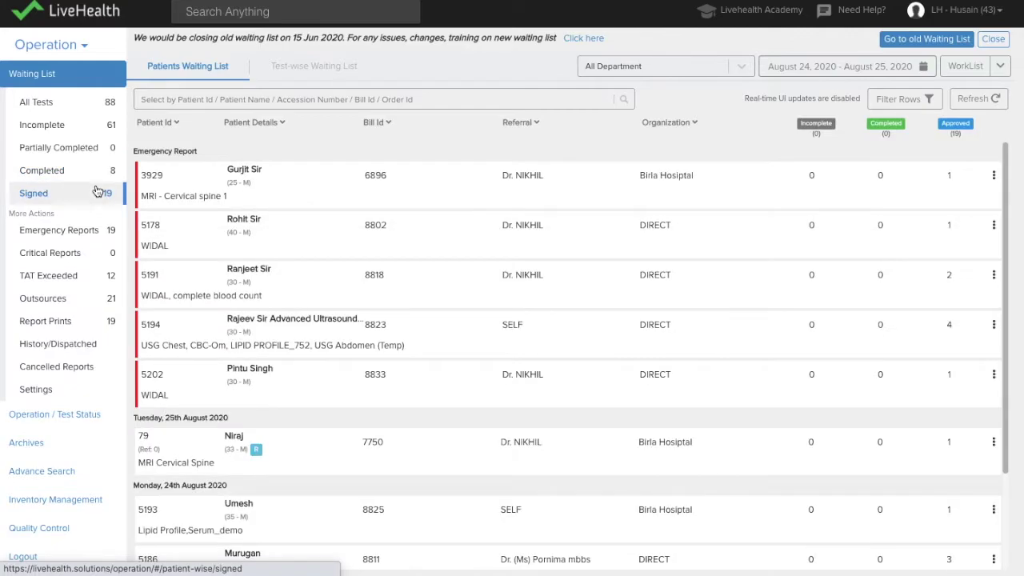
{"action": "left_click", "coordinate": [643, 67]}
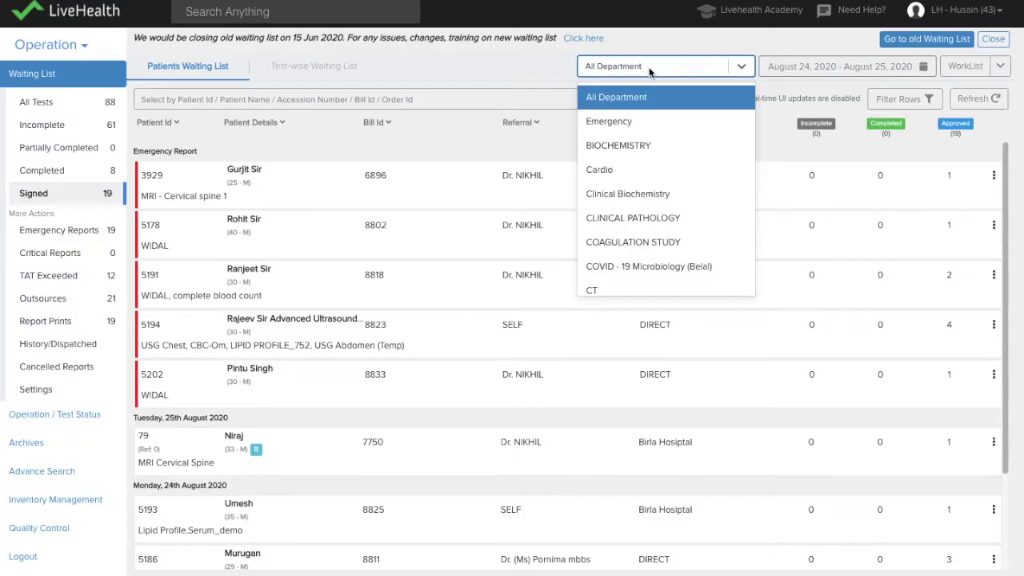
{"action": "left_click", "coordinate": [630, 146]}
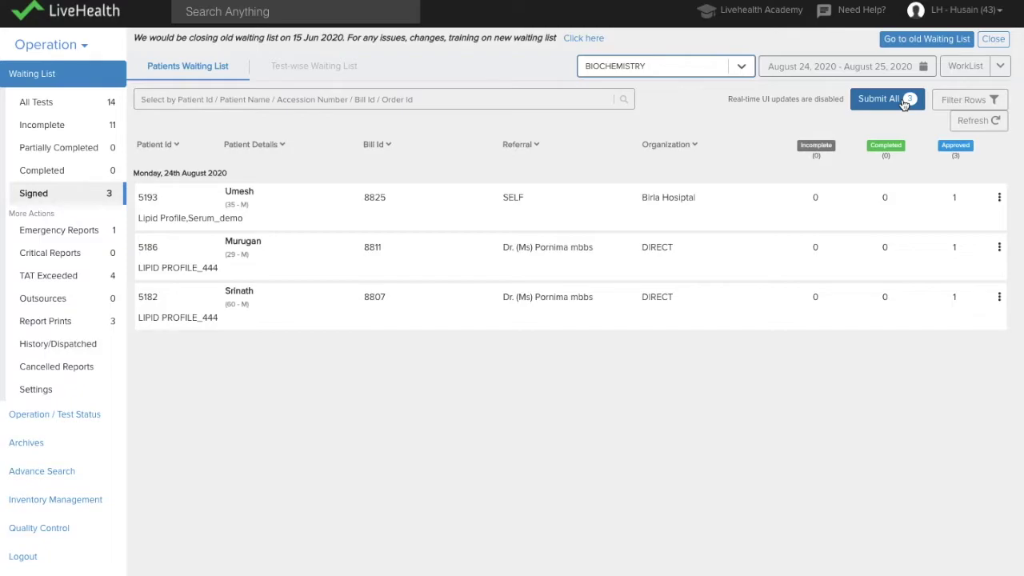
{"action": "left_click", "coordinate": [291, 69]}
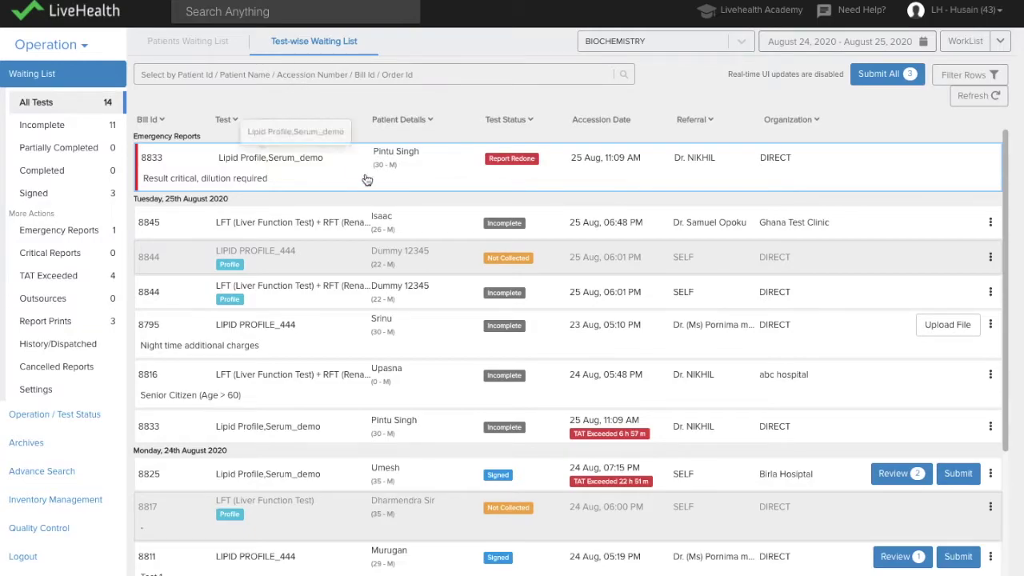
Step: Save the results of the first incomplete LFT + RFT & Electrolytes report
{"action": "left_click", "coordinate": [363, 214]}
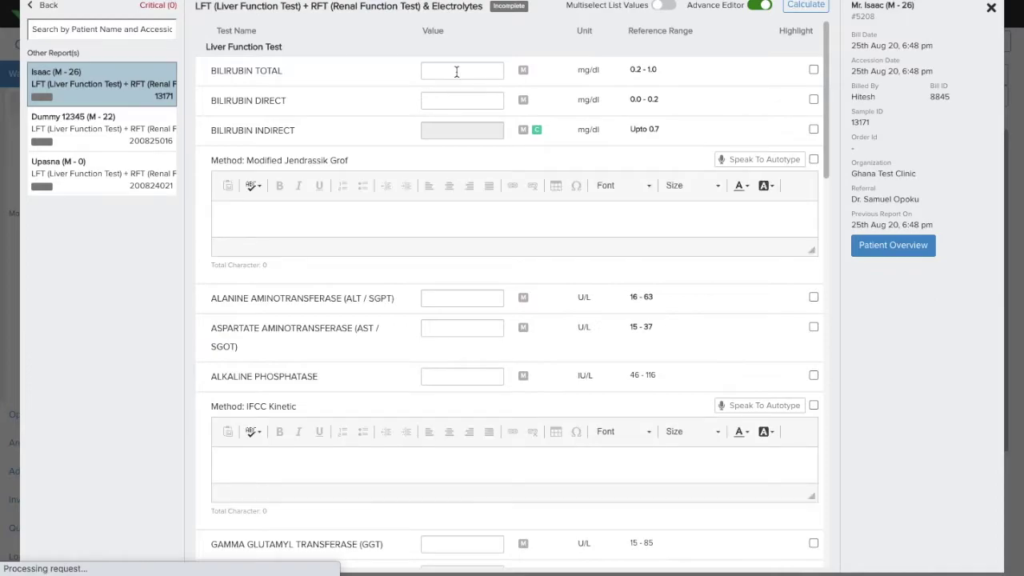
{"action": "left_click", "coordinate": [456, 71]}
{"action": "scroll", "coordinate": [660, 516], "scroll_direction": "down", "scroll_amount": 20}
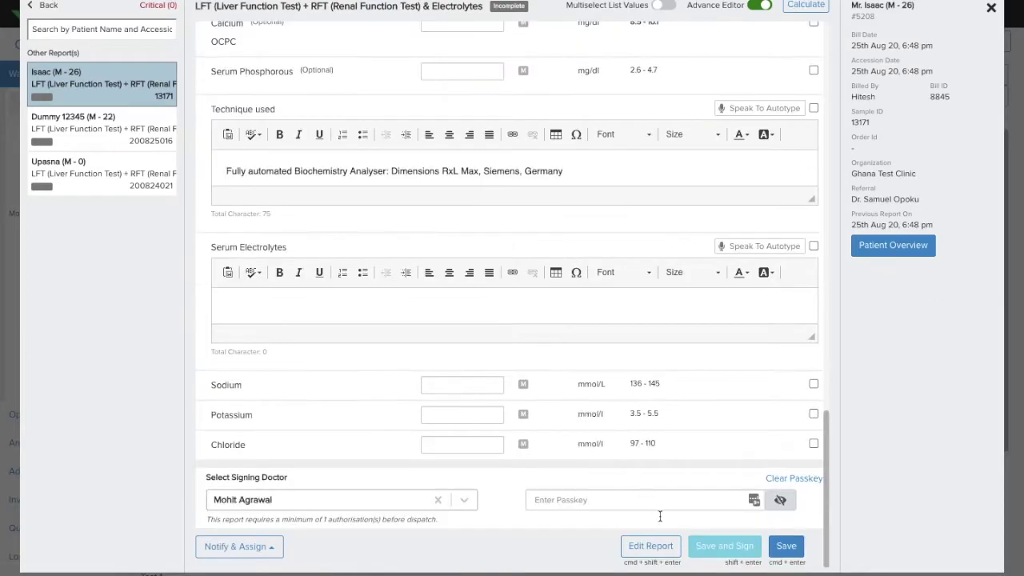
{"action": "left_click", "coordinate": [788, 546]}
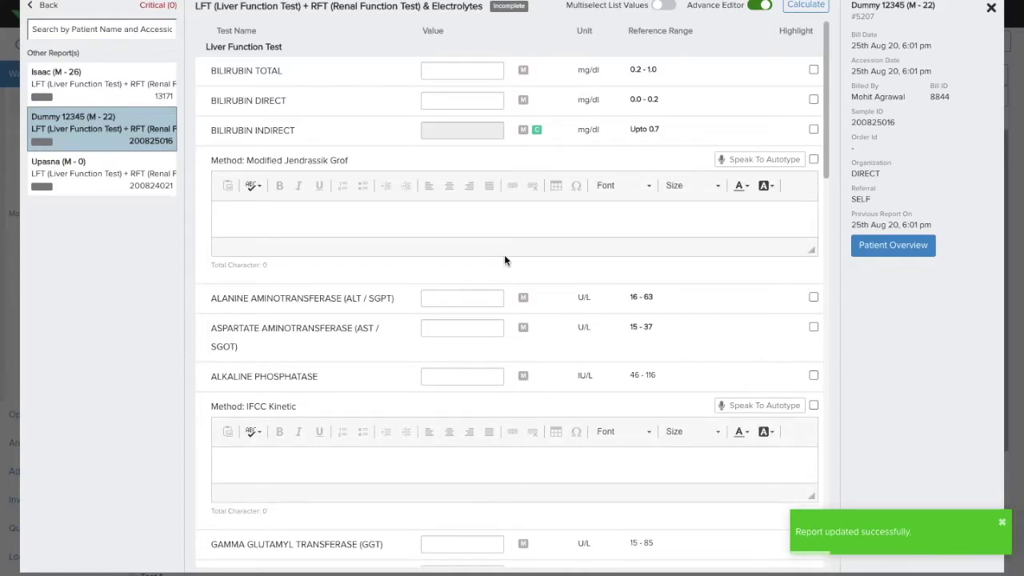
Step: Enter Bilirubin Total 3 in the next LFT/RFT report, save it, and return to the list
{"action": "left_click", "coordinate": [461, 70]}
{"action": "type", "text": "3"}
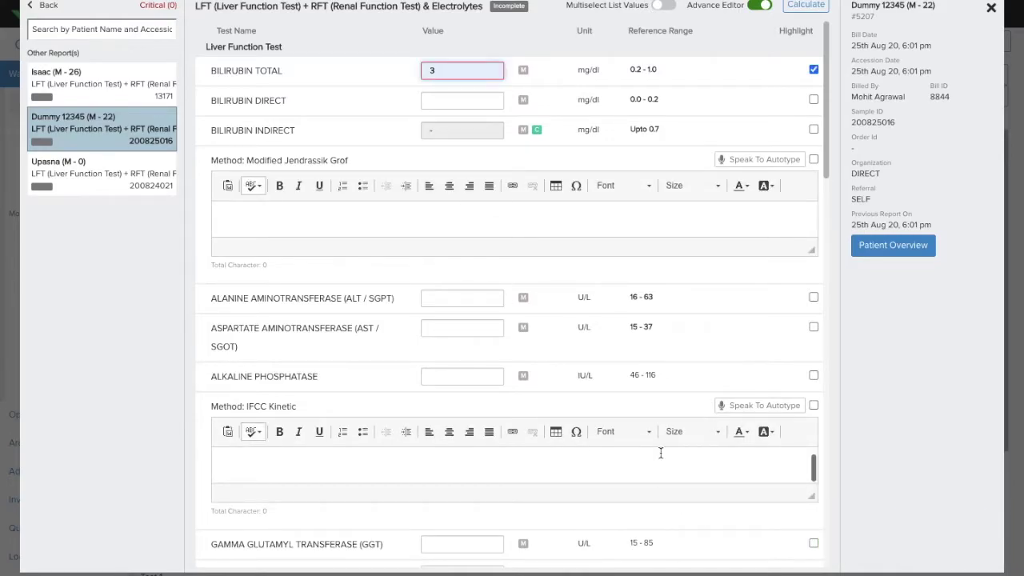
{"action": "scroll", "coordinate": [661, 456], "scroll_direction": "down", "scroll_amount": 15}
{"action": "left_click", "coordinate": [781, 545]}
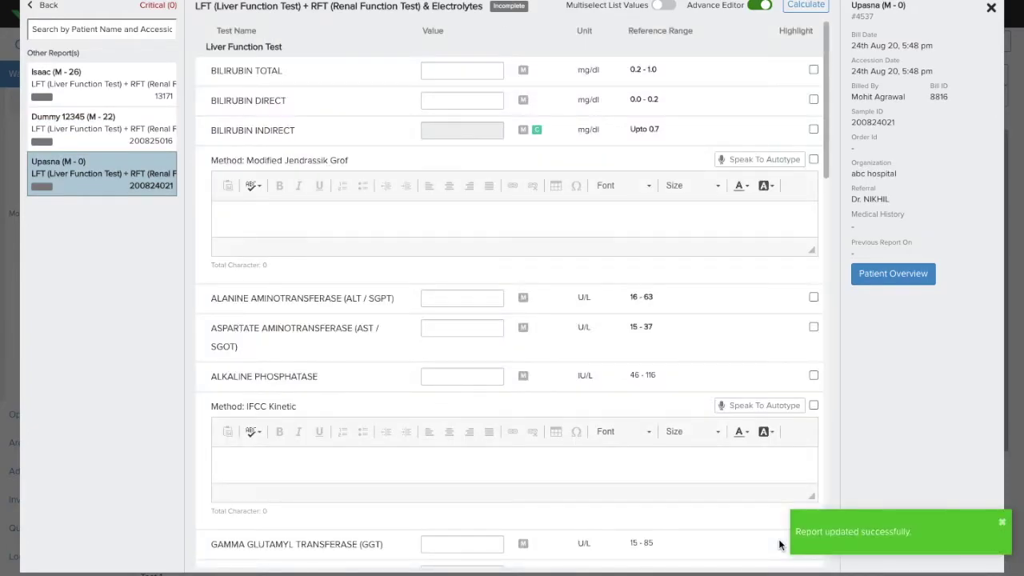
{"action": "key", "text": "Escape"}
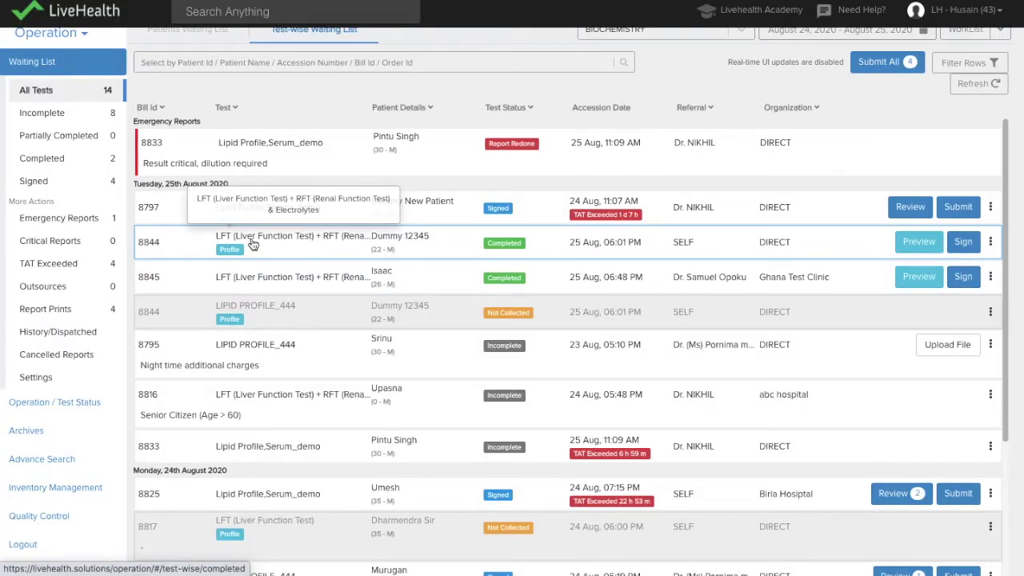
Step: Save and sign the completed LFT + RFT & Electrolytes report with the doctor's passkey
{"action": "left_click", "coordinate": [253, 241]}
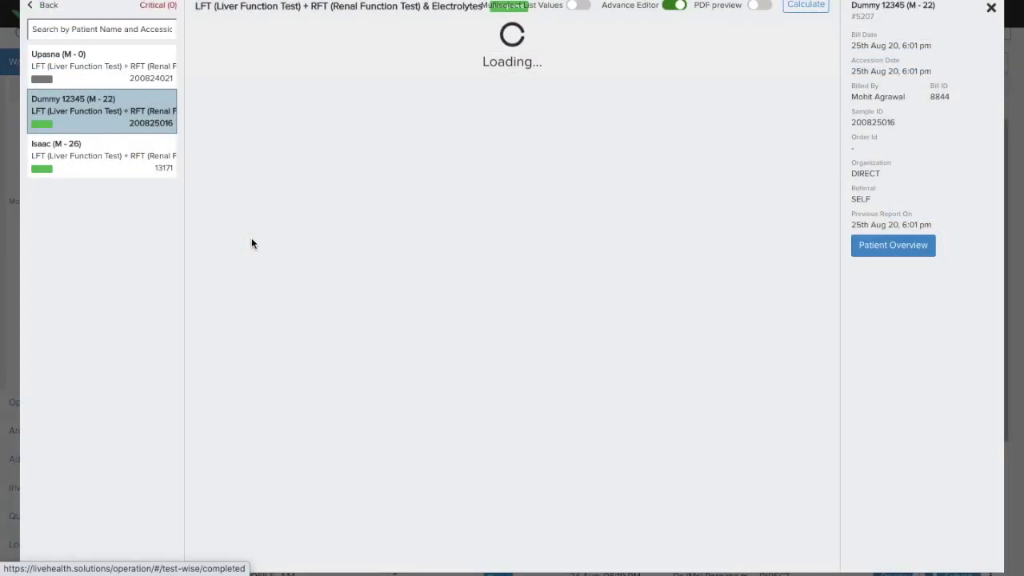
{"action": "scroll", "coordinate": [528, 425], "scroll_direction": "down", "scroll_amount": 10}
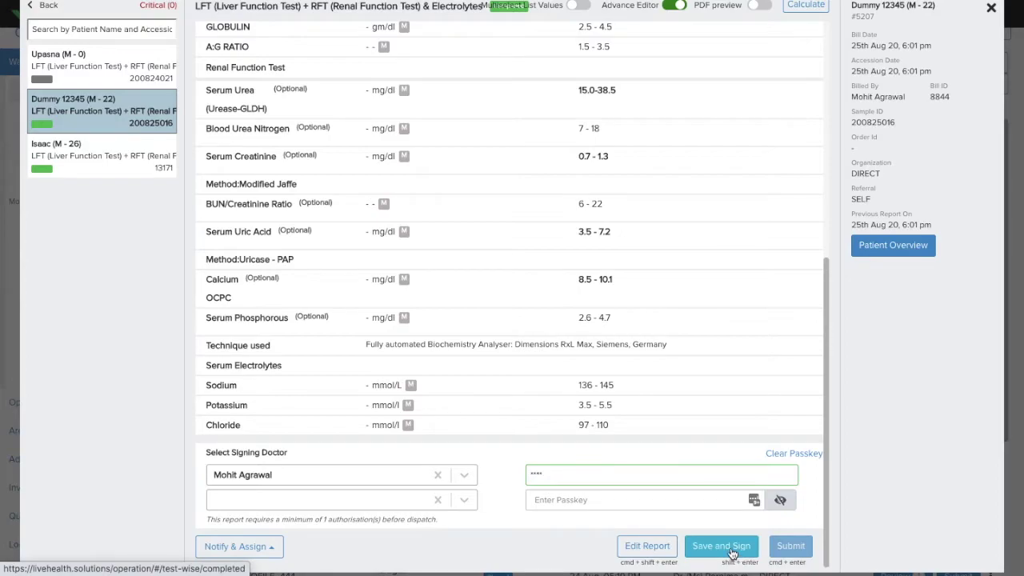
{"action": "left_click", "coordinate": [731, 552]}
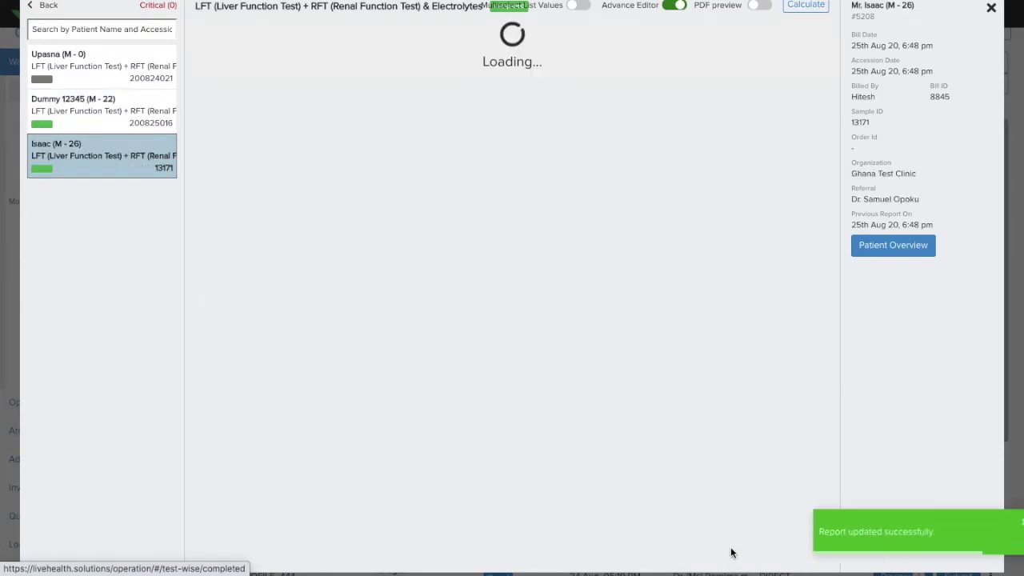
{"action": "scroll", "coordinate": [731, 549], "scroll_direction": "down", "scroll_amount": 5}
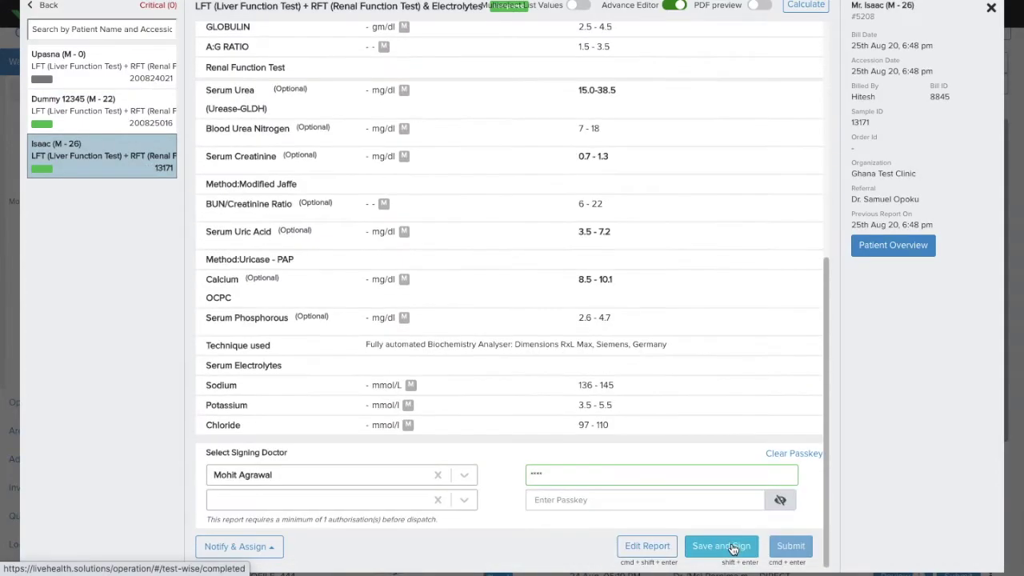
{"action": "left_click", "coordinate": [731, 548]}
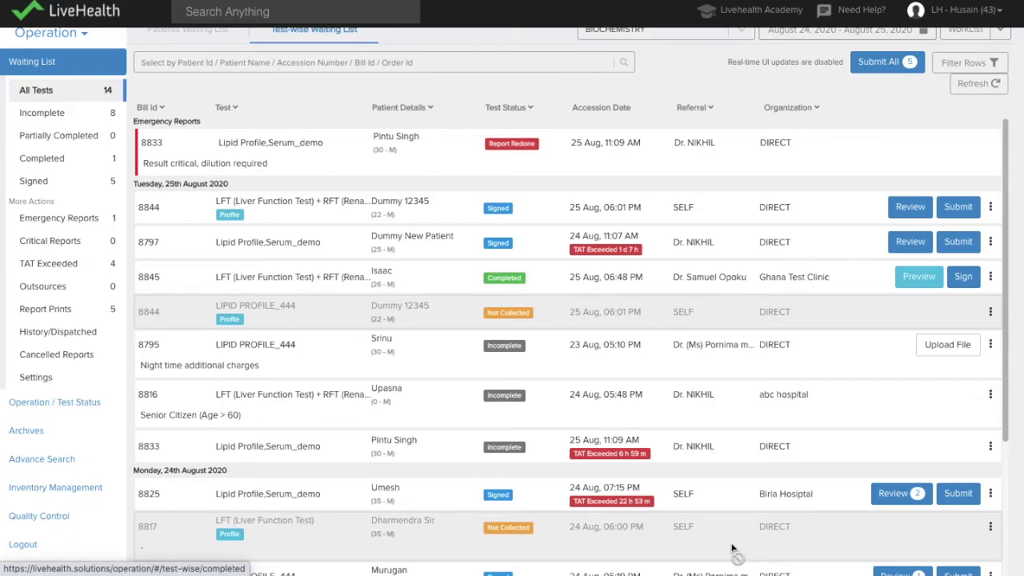
Step: Switch to the patient-wise waiting list, abandon a global search, and open Advanced Search
{"action": "scroll", "coordinate": [224, 98], "scroll_direction": "up", "scroll_amount": 1}
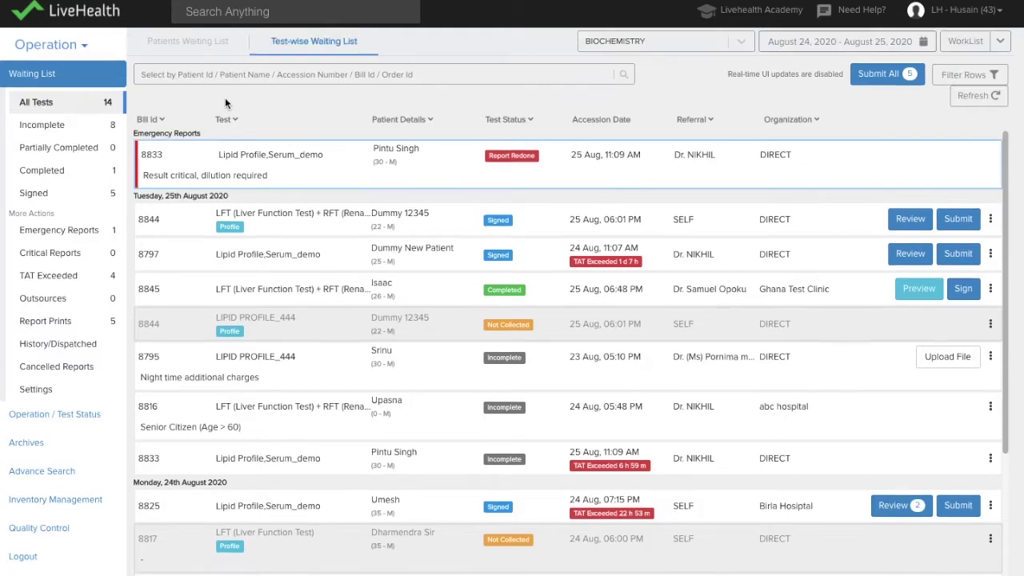
{"action": "left_click", "coordinate": [185, 46]}
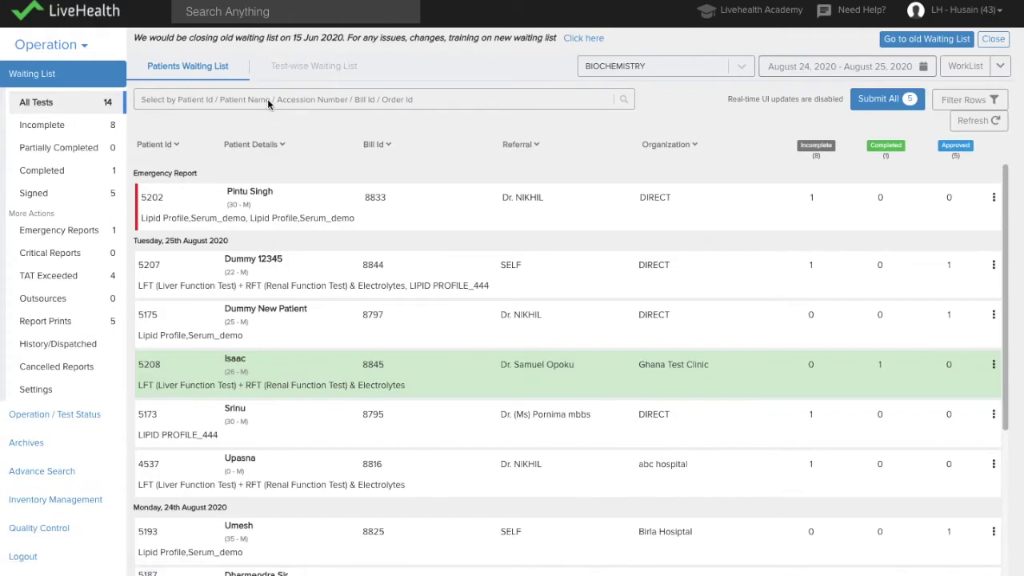
{"action": "left_click", "coordinate": [261, 12]}
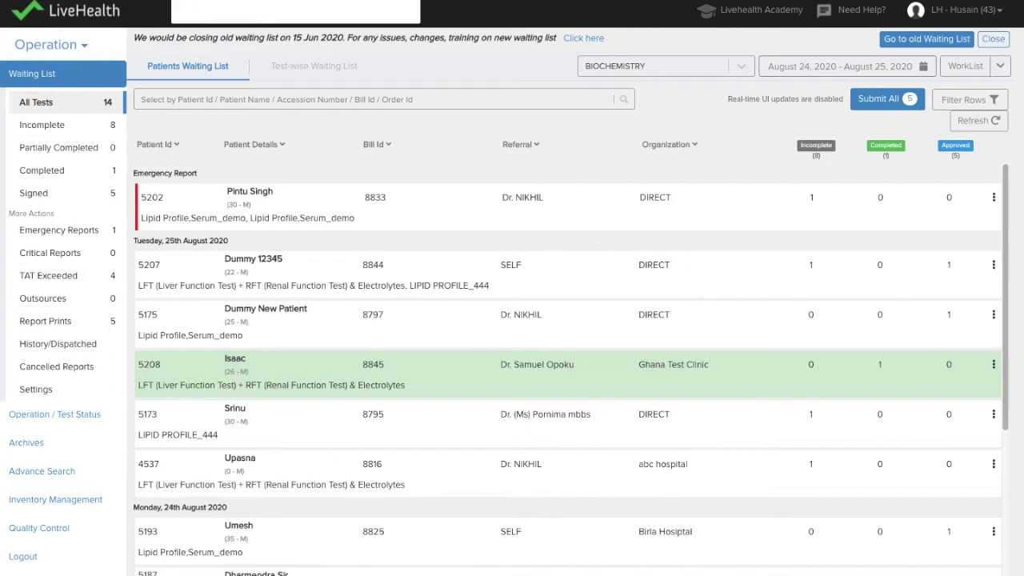
{"action": "key", "text": "Tab"}
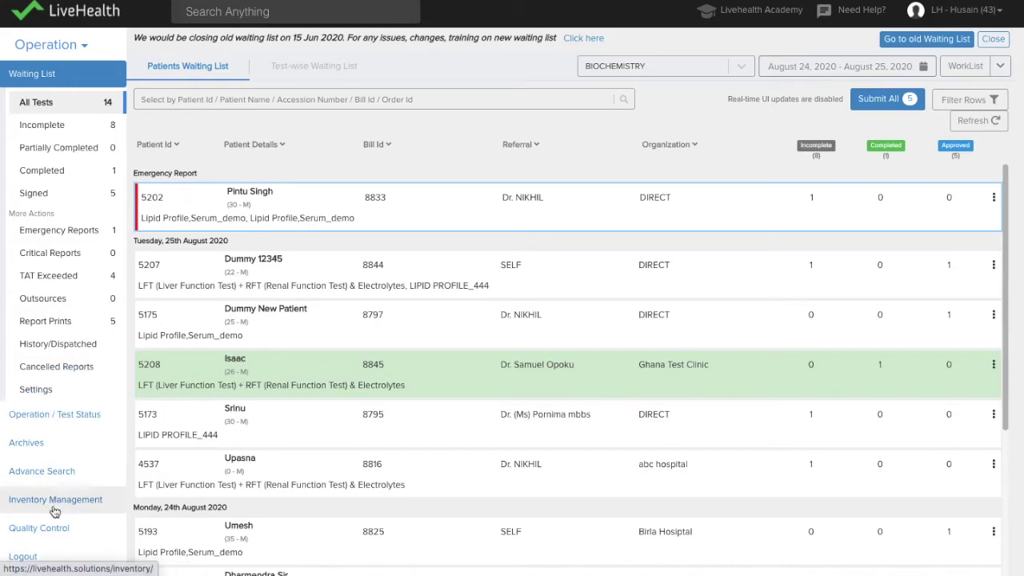
{"action": "scroll", "coordinate": [54, 514], "scroll_direction": "down", "scroll_amount": 1}
{"action": "left_click", "coordinate": [41, 448]}
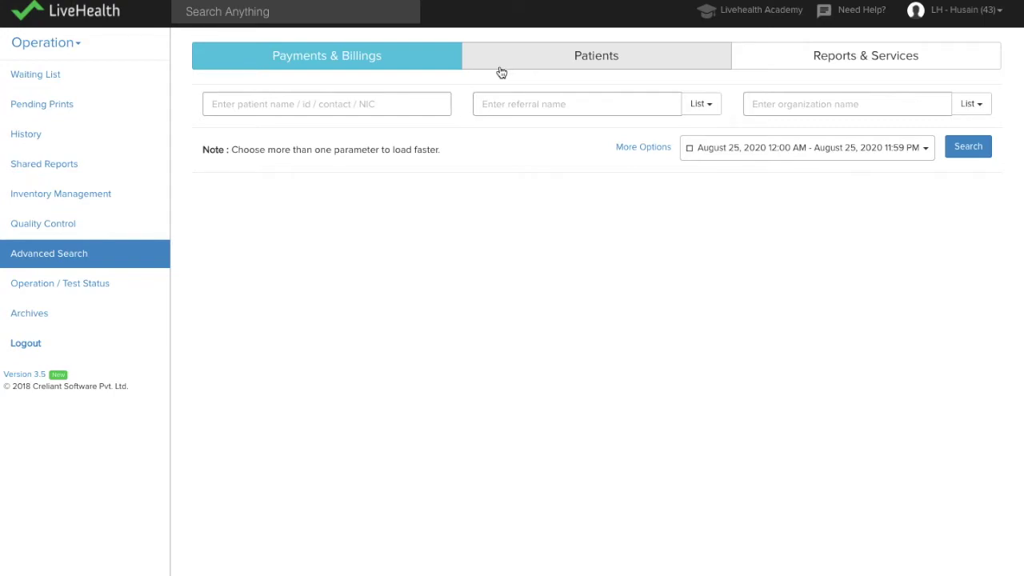
{"action": "left_click", "coordinate": [520, 64]}
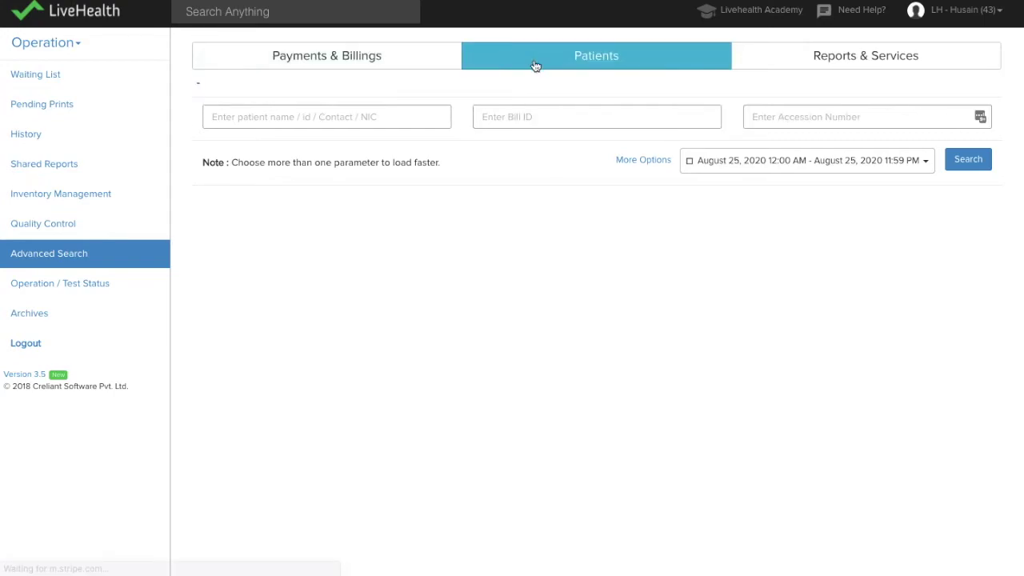
{"action": "left_click", "coordinate": [649, 165]}
{"action": "left_click", "coordinate": [832, 117]}
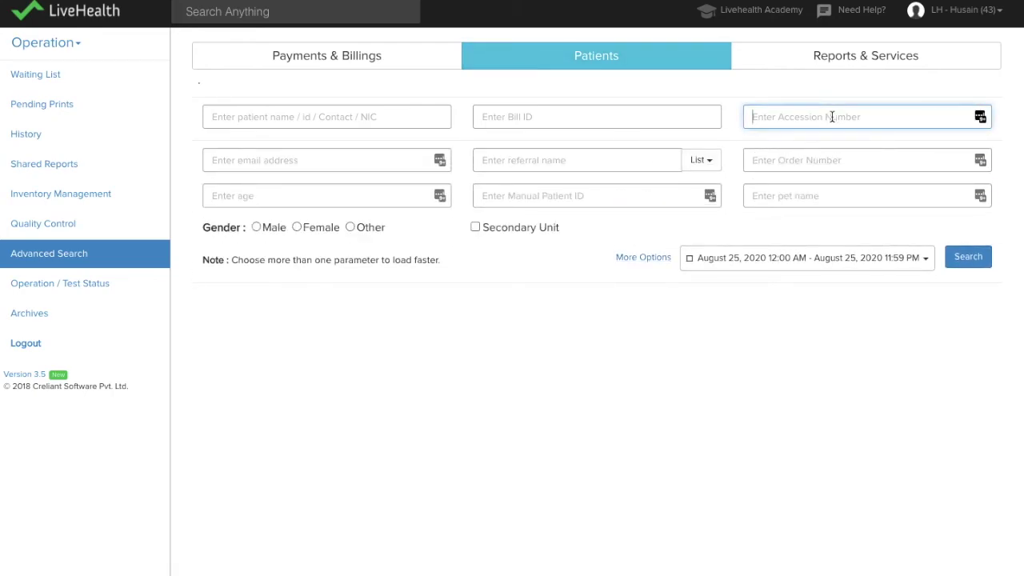
{"action": "left_click", "coordinate": [983, 262]}
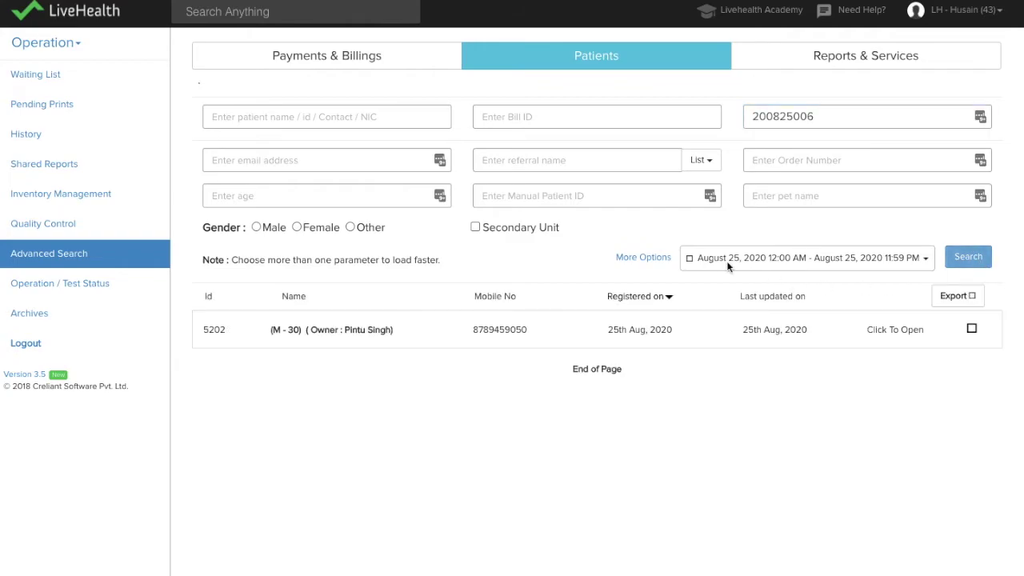
{"action": "left_click", "coordinate": [693, 331]}
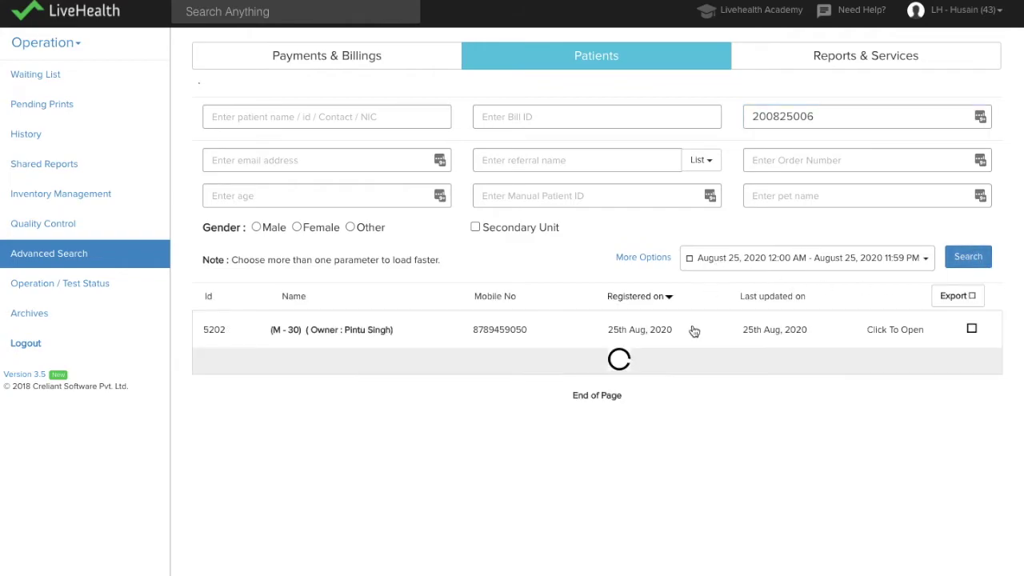
{"action": "scroll", "coordinate": [693, 332], "scroll_direction": "down", "scroll_amount": 1}
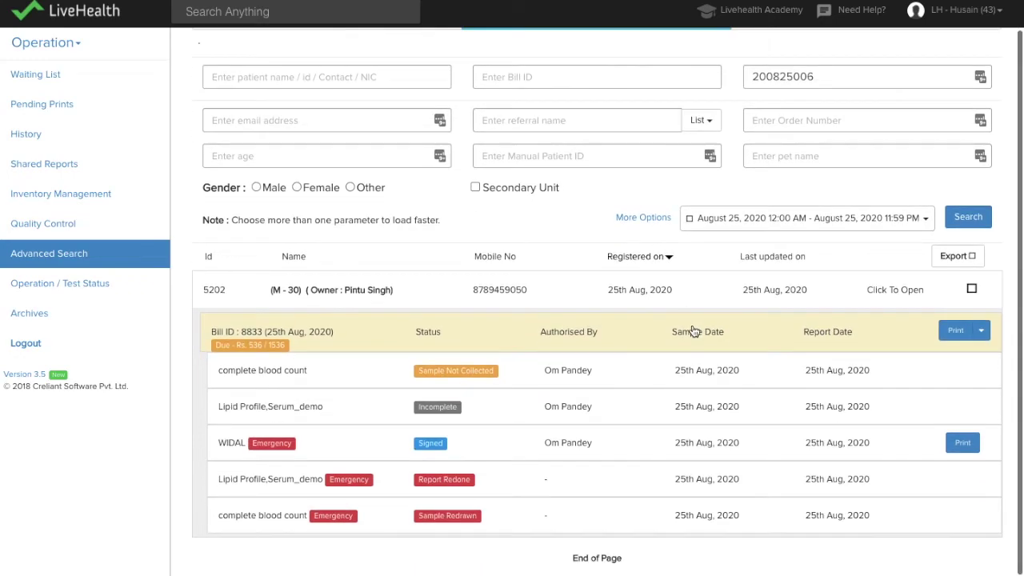
{"action": "scroll", "coordinate": [444, 504], "scroll_direction": "up", "scroll_amount": 1}
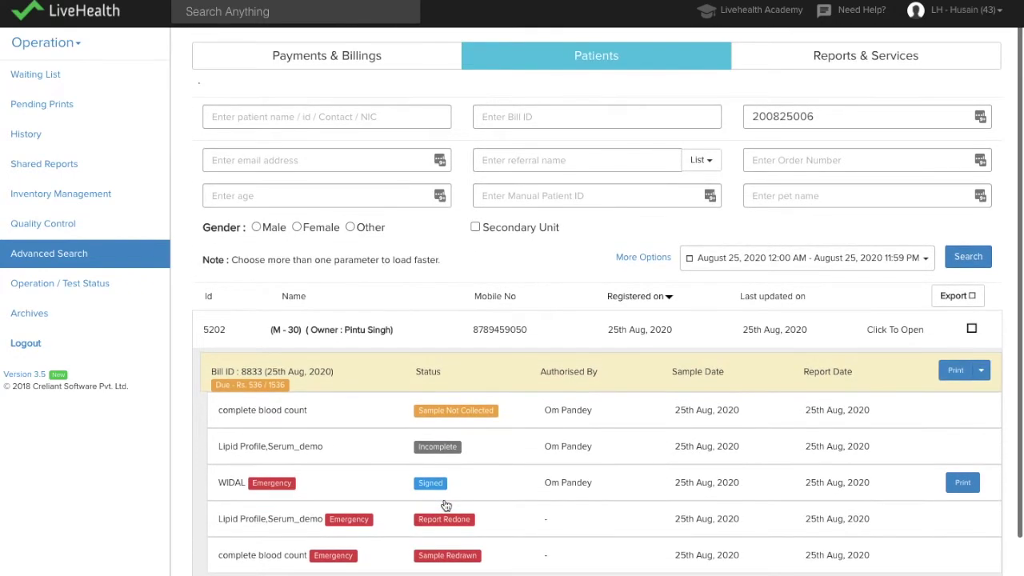
Step: Find the bill in Payments & Billings by the pasted accession number, view its actions, then open Archives
{"action": "left_click", "coordinate": [299, 57]}
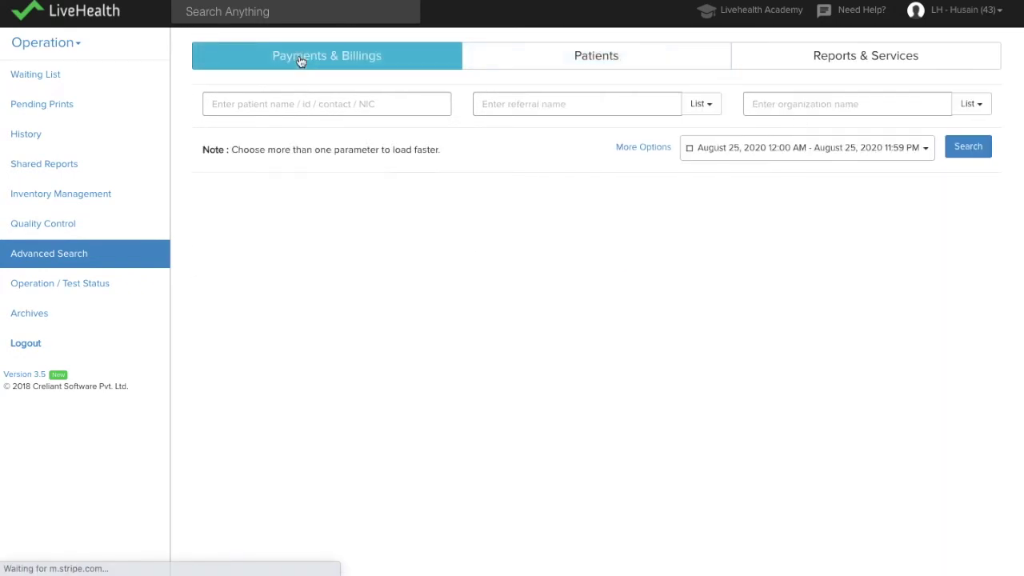
{"action": "left_click", "coordinate": [650, 150]}
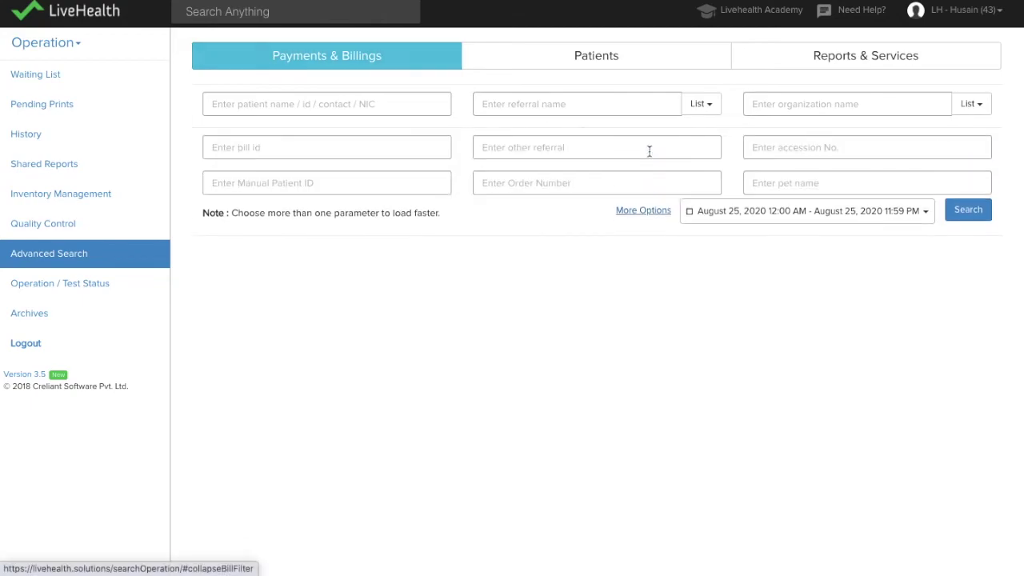
{"action": "left_click", "coordinate": [793, 147]}
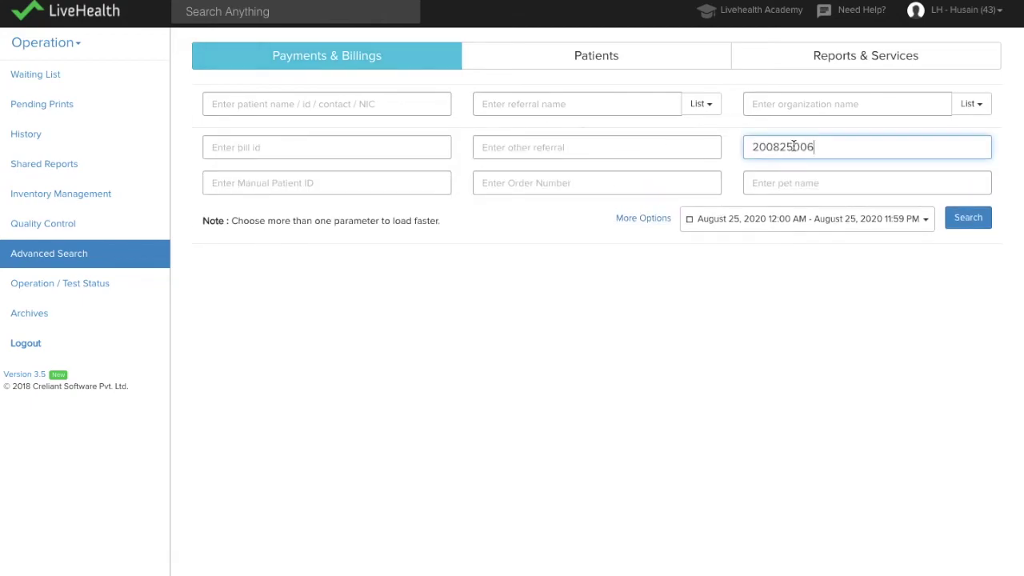
{"action": "left_click", "coordinate": [967, 217]}
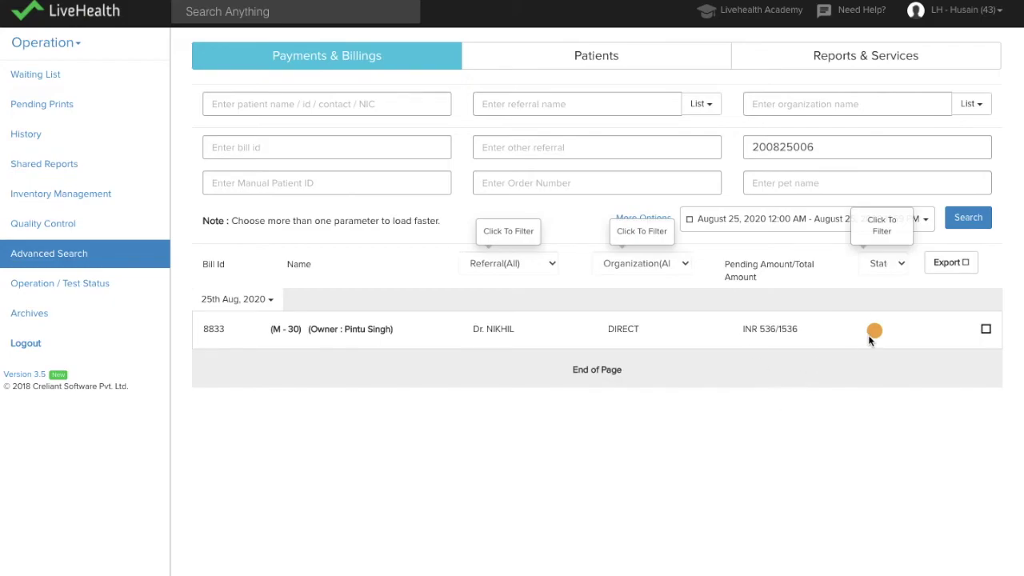
{"action": "left_click", "coordinate": [983, 331]}
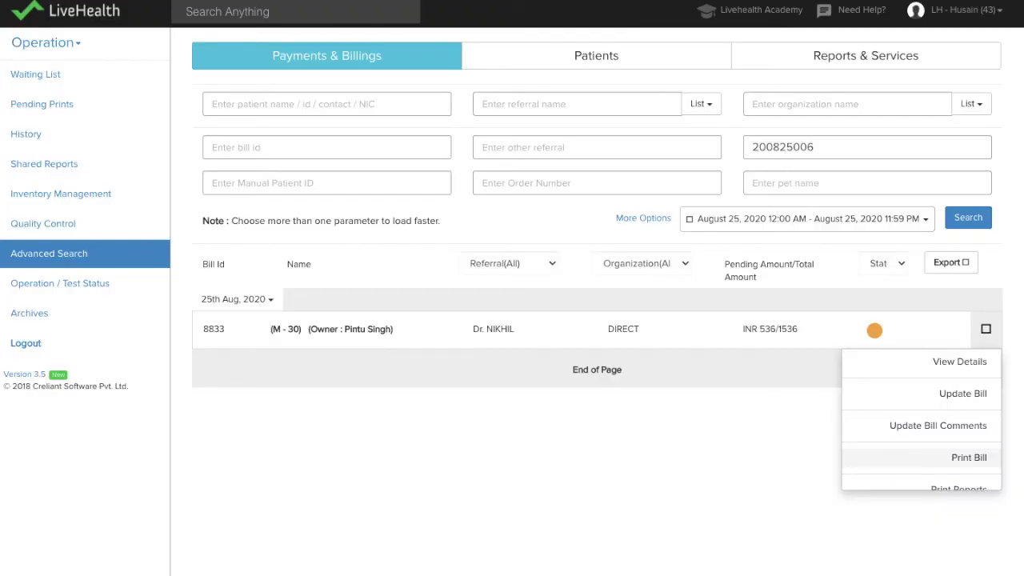
{"action": "left_click", "coordinate": [18, 314]}
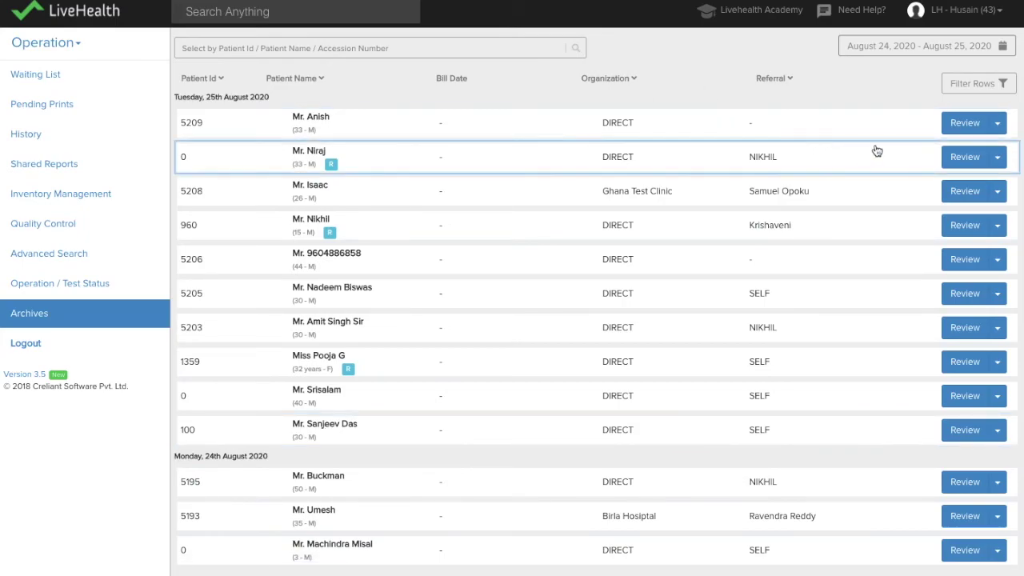
Step: Preview the first archived patient's lipid profile report, then close it to return to the Archives list
{"action": "left_click", "coordinate": [897, 136]}
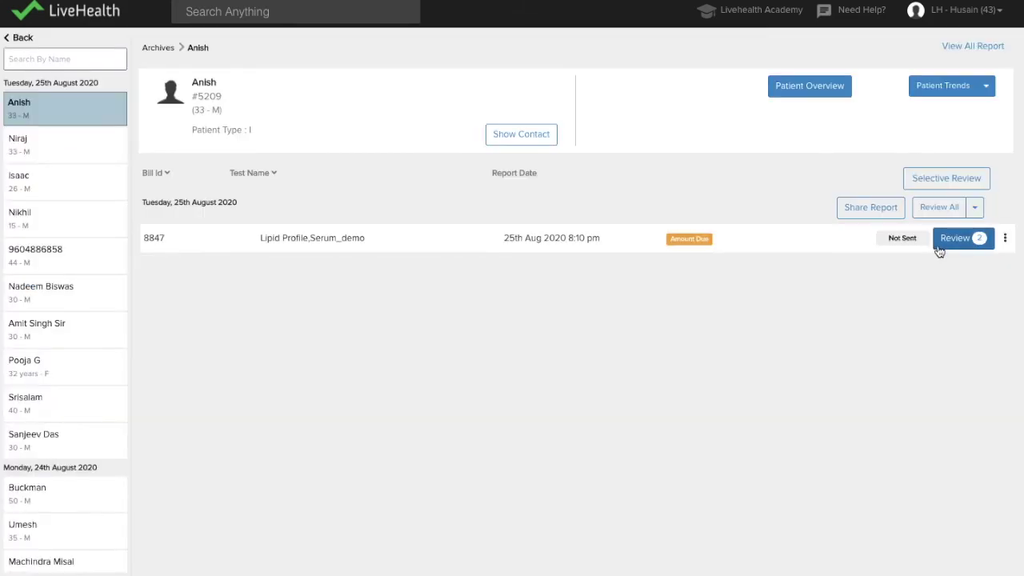
{"action": "mouse_move", "coordinate": [916, 248]}
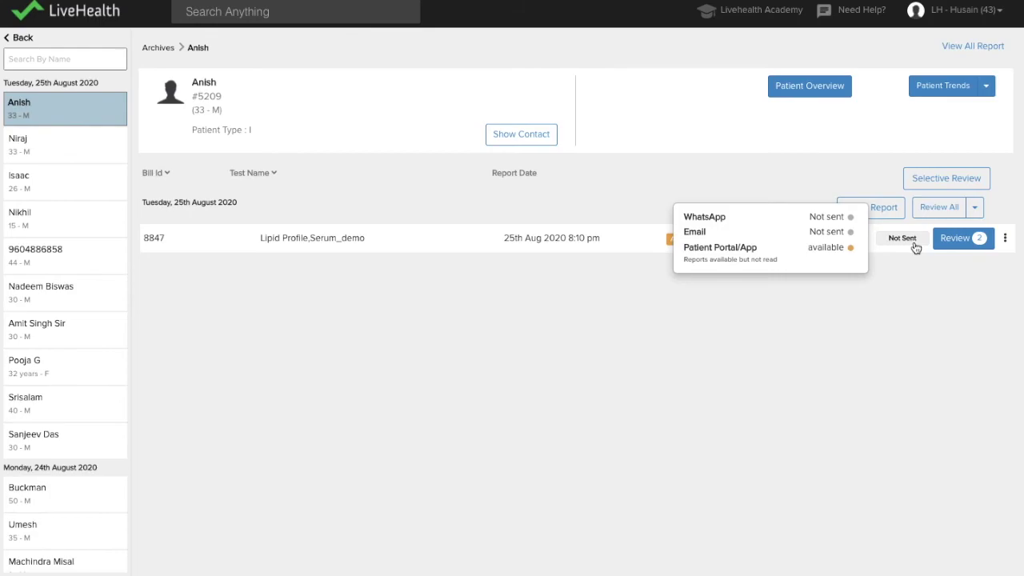
{"action": "left_click", "coordinate": [978, 242]}
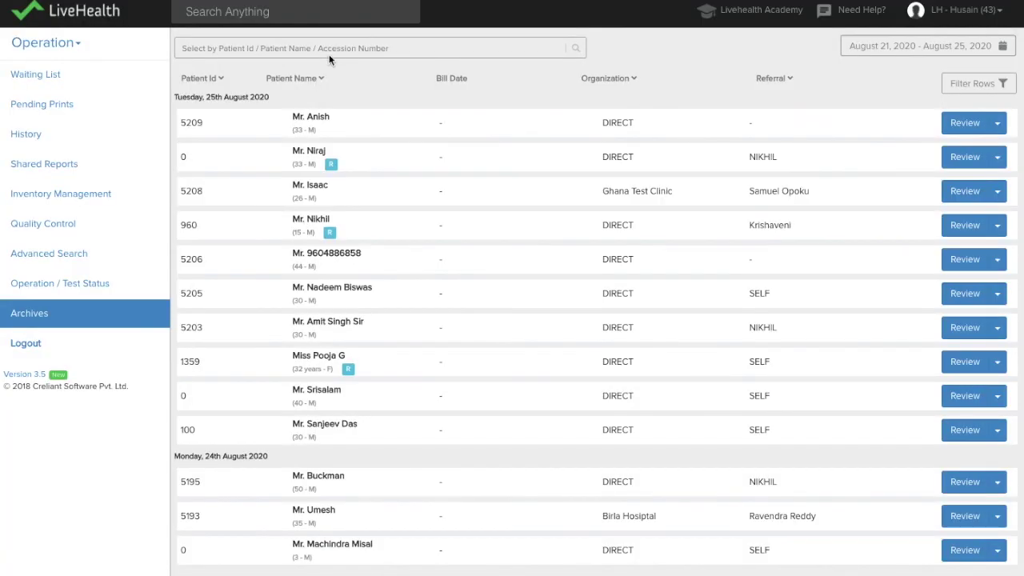
{"action": "left_click", "coordinate": [333, 50]}
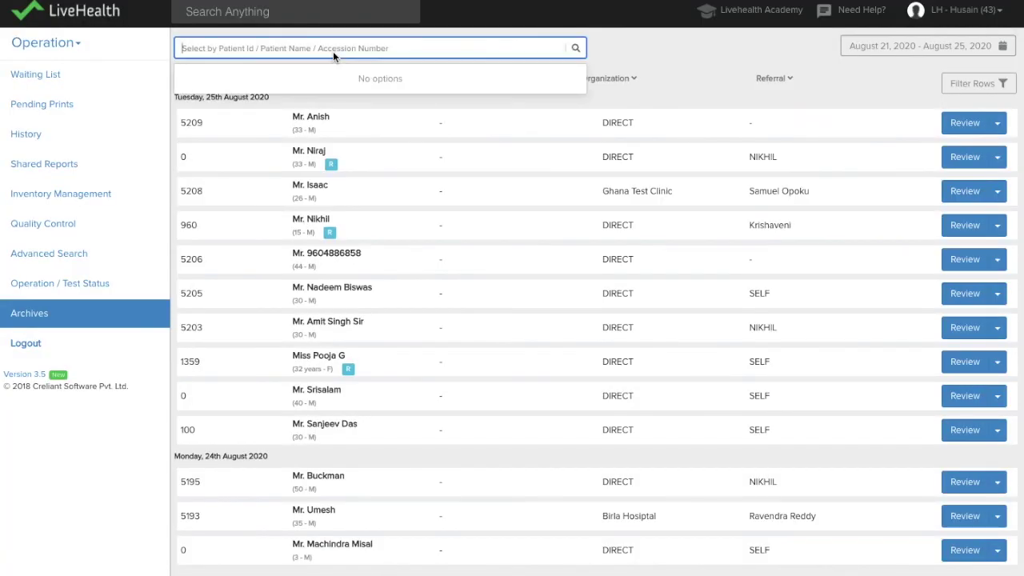